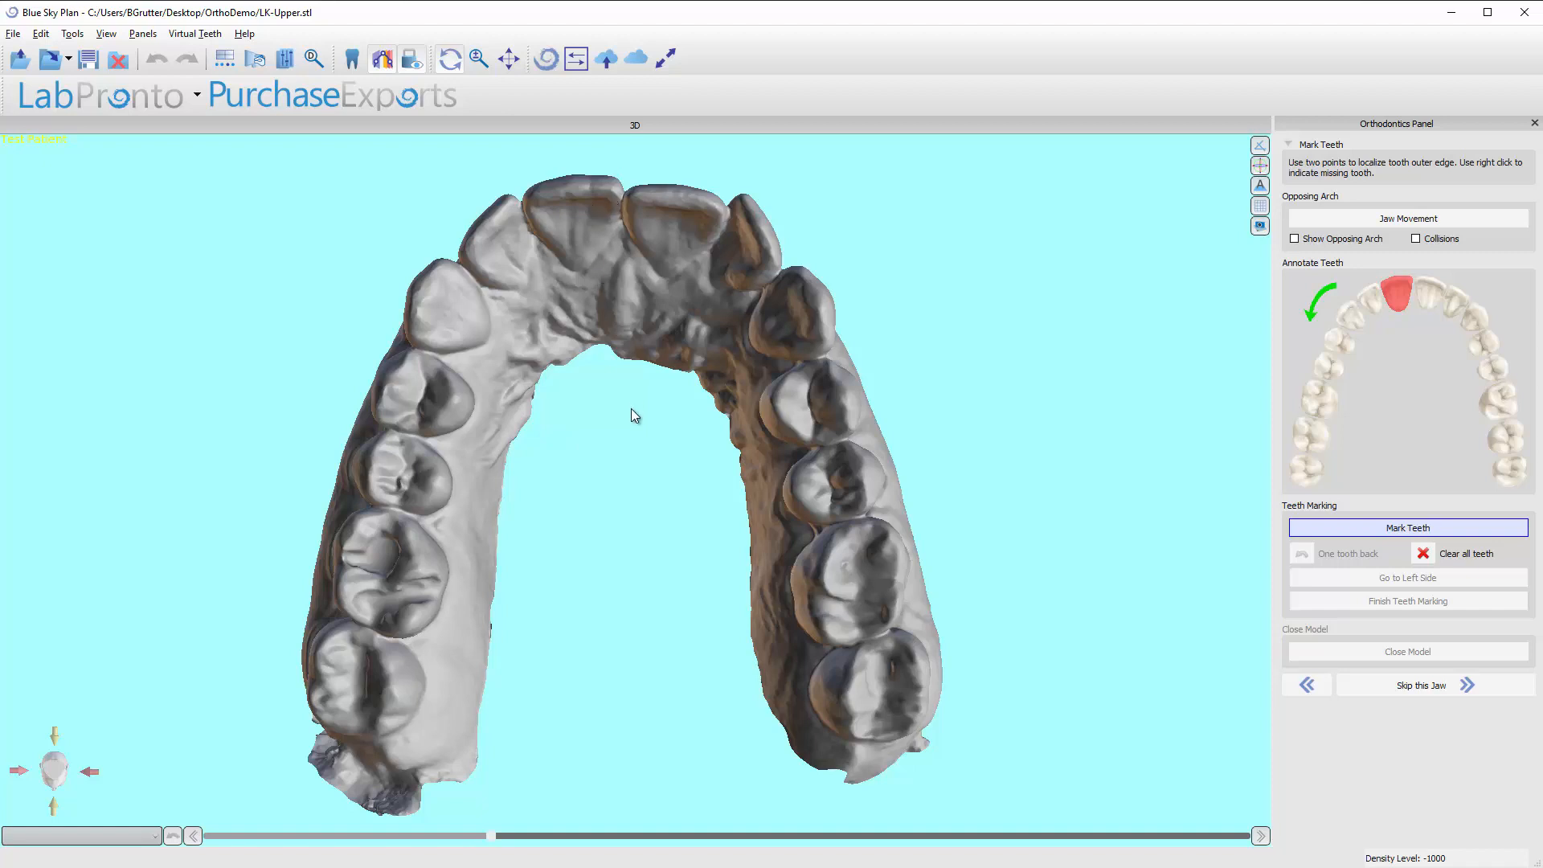
# - Mark the outer edges of the upper right central and lateral incisors with two points each
pyautogui.click(611, 190)
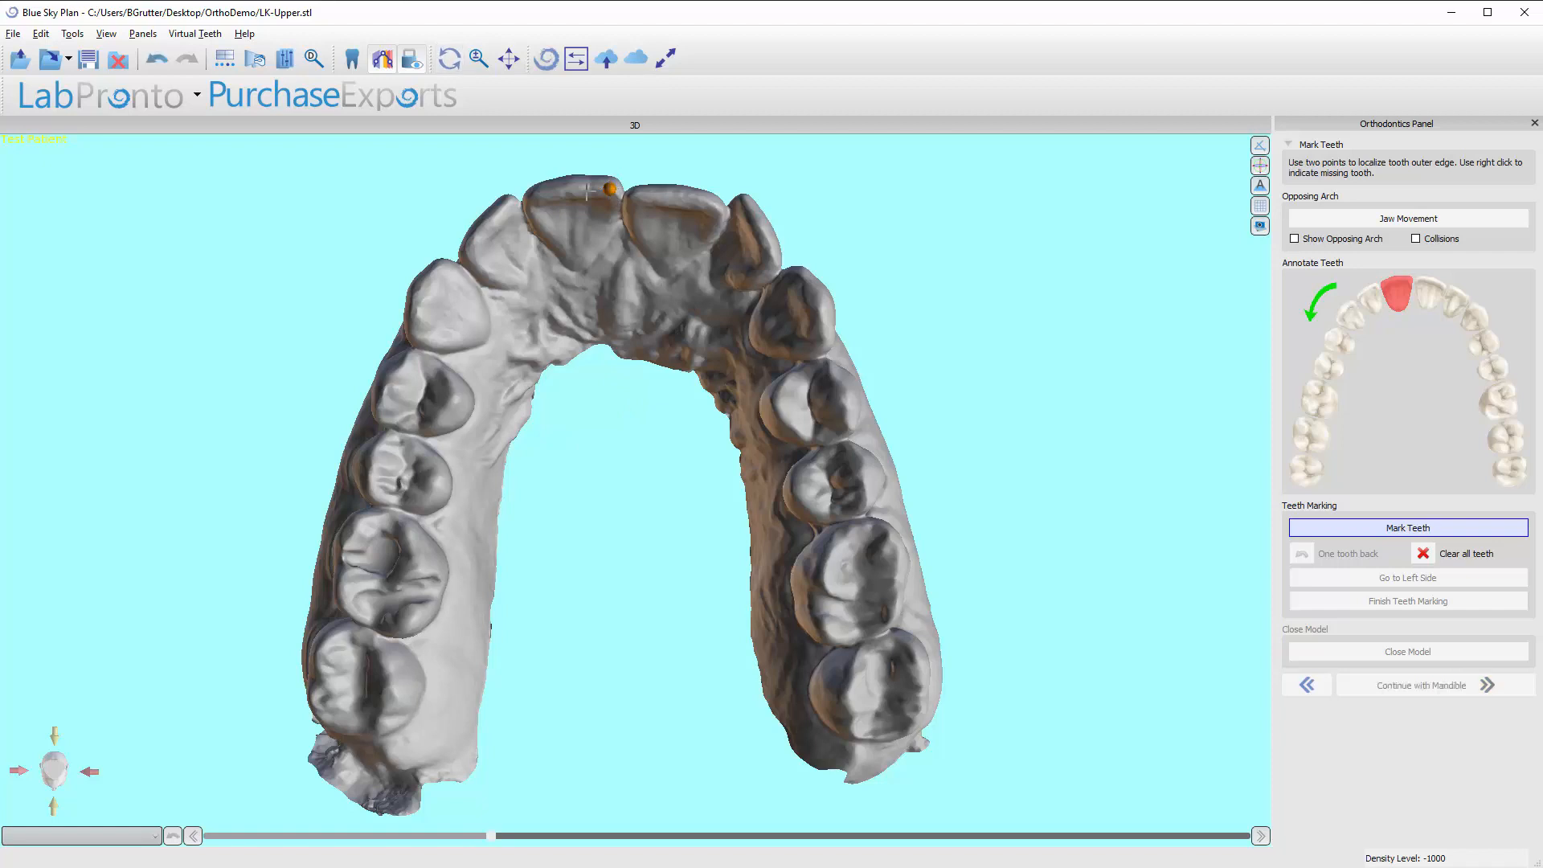
pyautogui.click(531, 196)
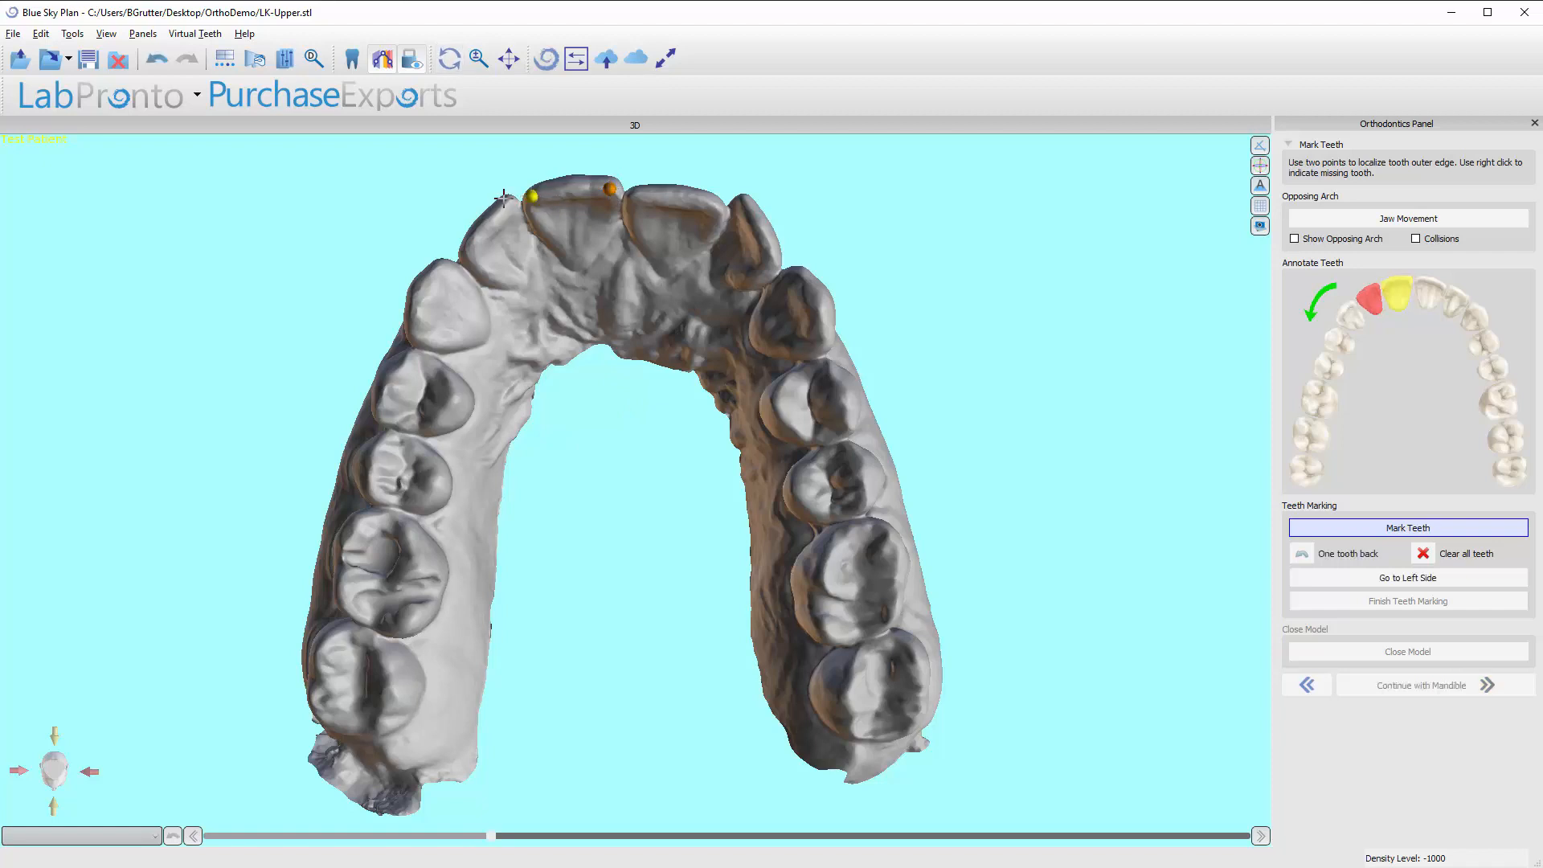
pyautogui.click(511, 198)
pyautogui.click(470, 243)
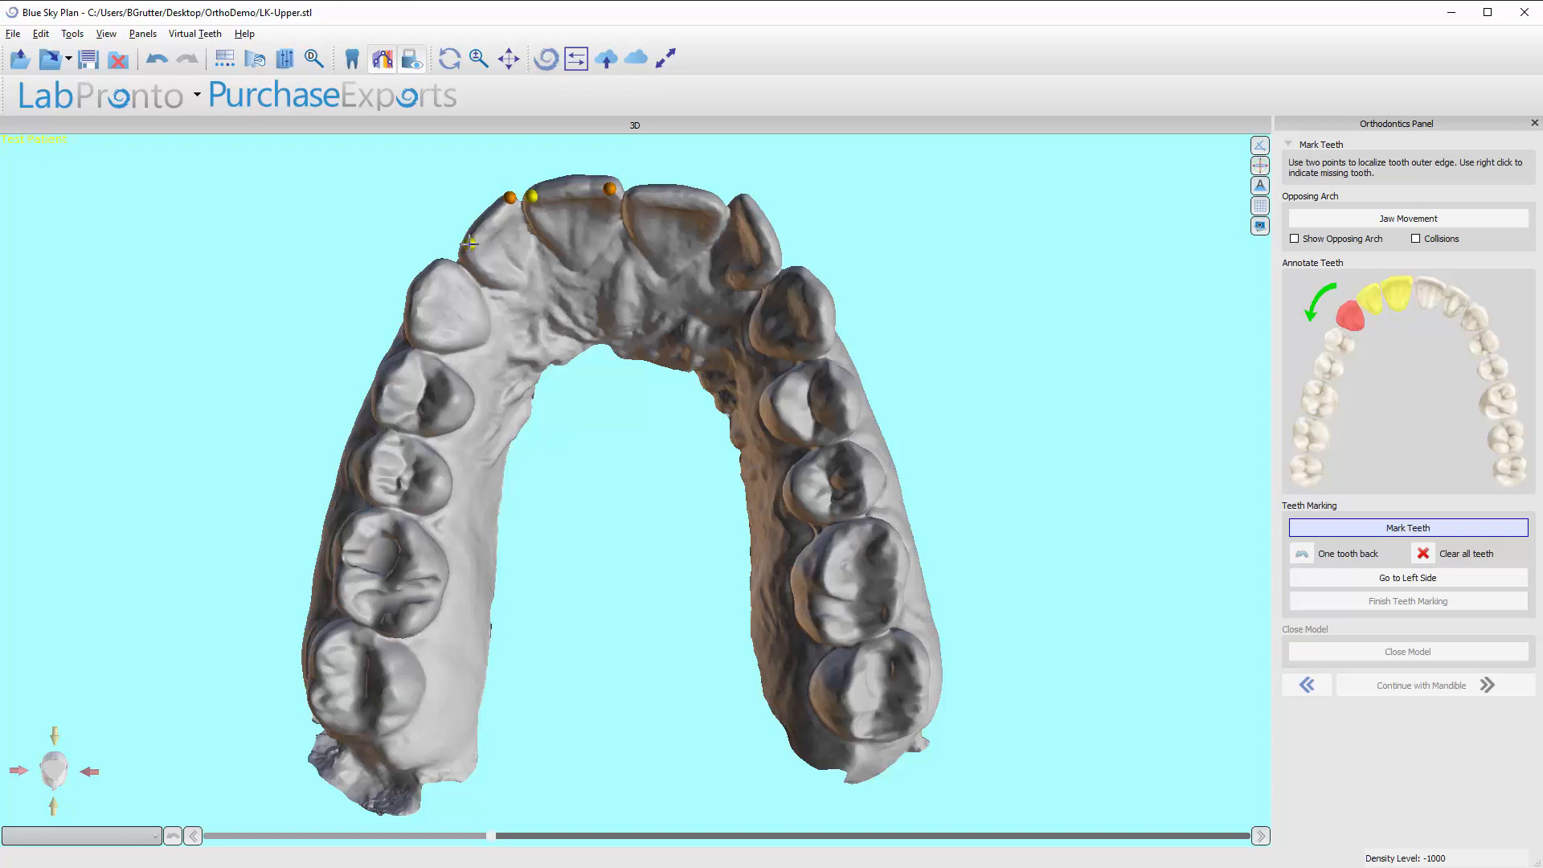
# - Mark the outer edges of the upper right canine and first premolar with two points each
pyautogui.click(440, 263)
pyautogui.click(411, 323)
pyautogui.click(412, 352)
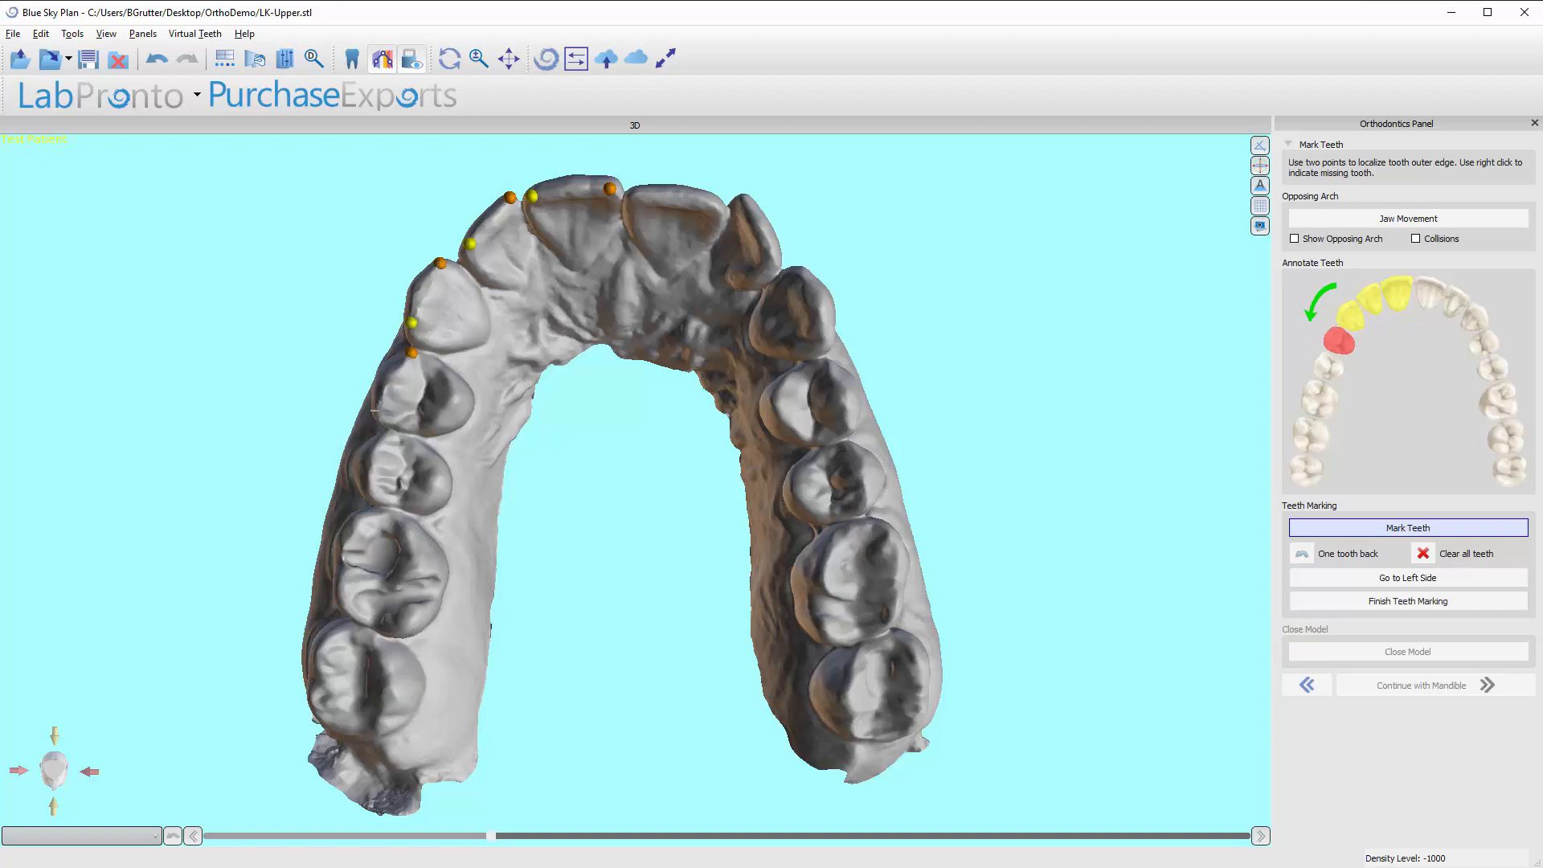
pyautogui.click(381, 412)
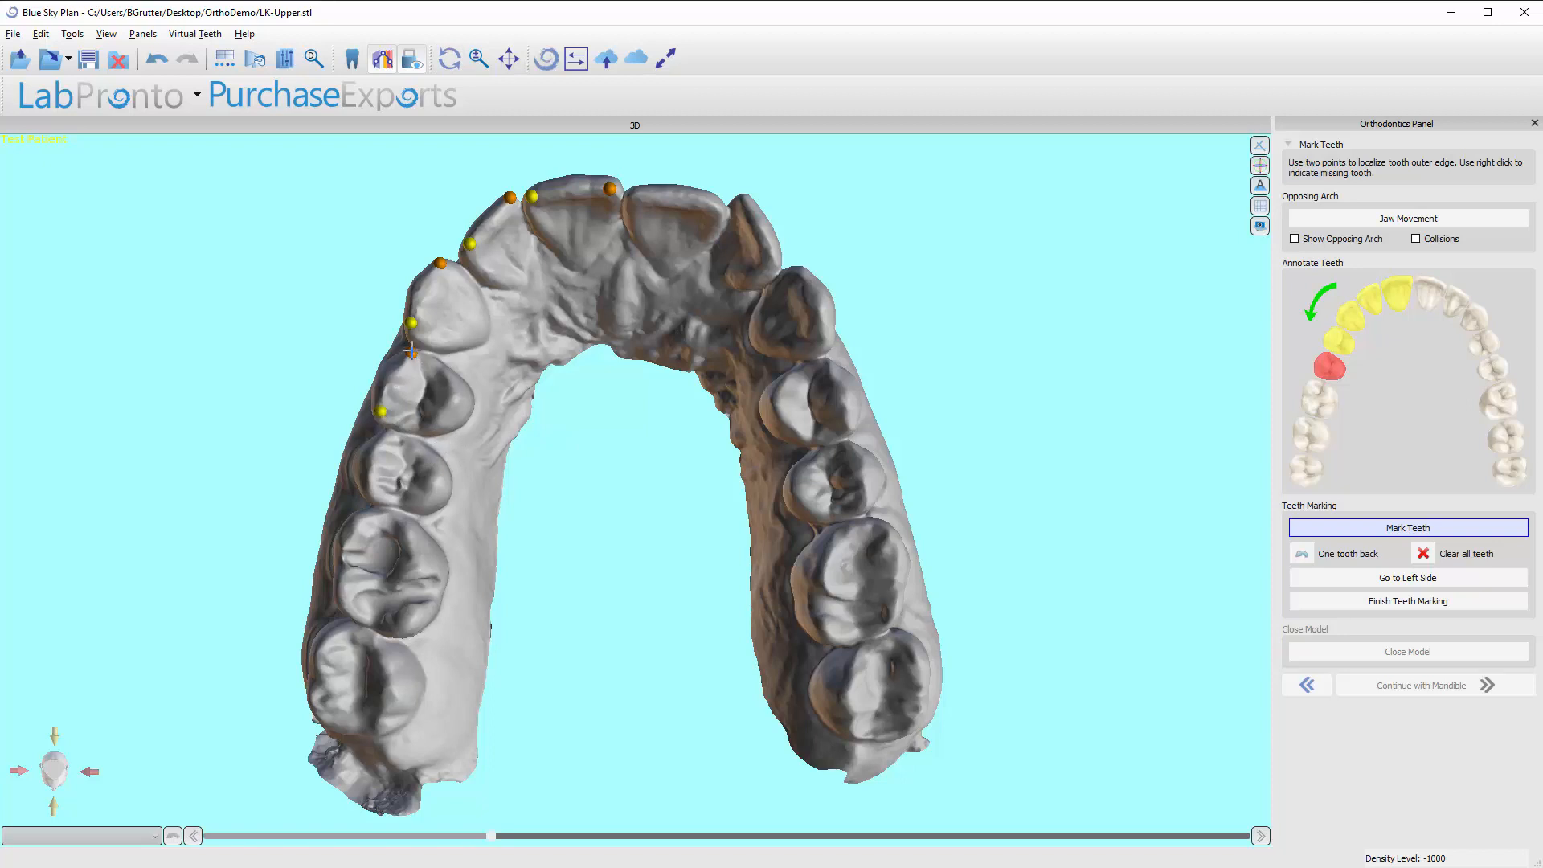
# - Try marking the upper right second premolar as missing, and step back one tooth to remove that mark
pyautogui.rightClick(455, 442)
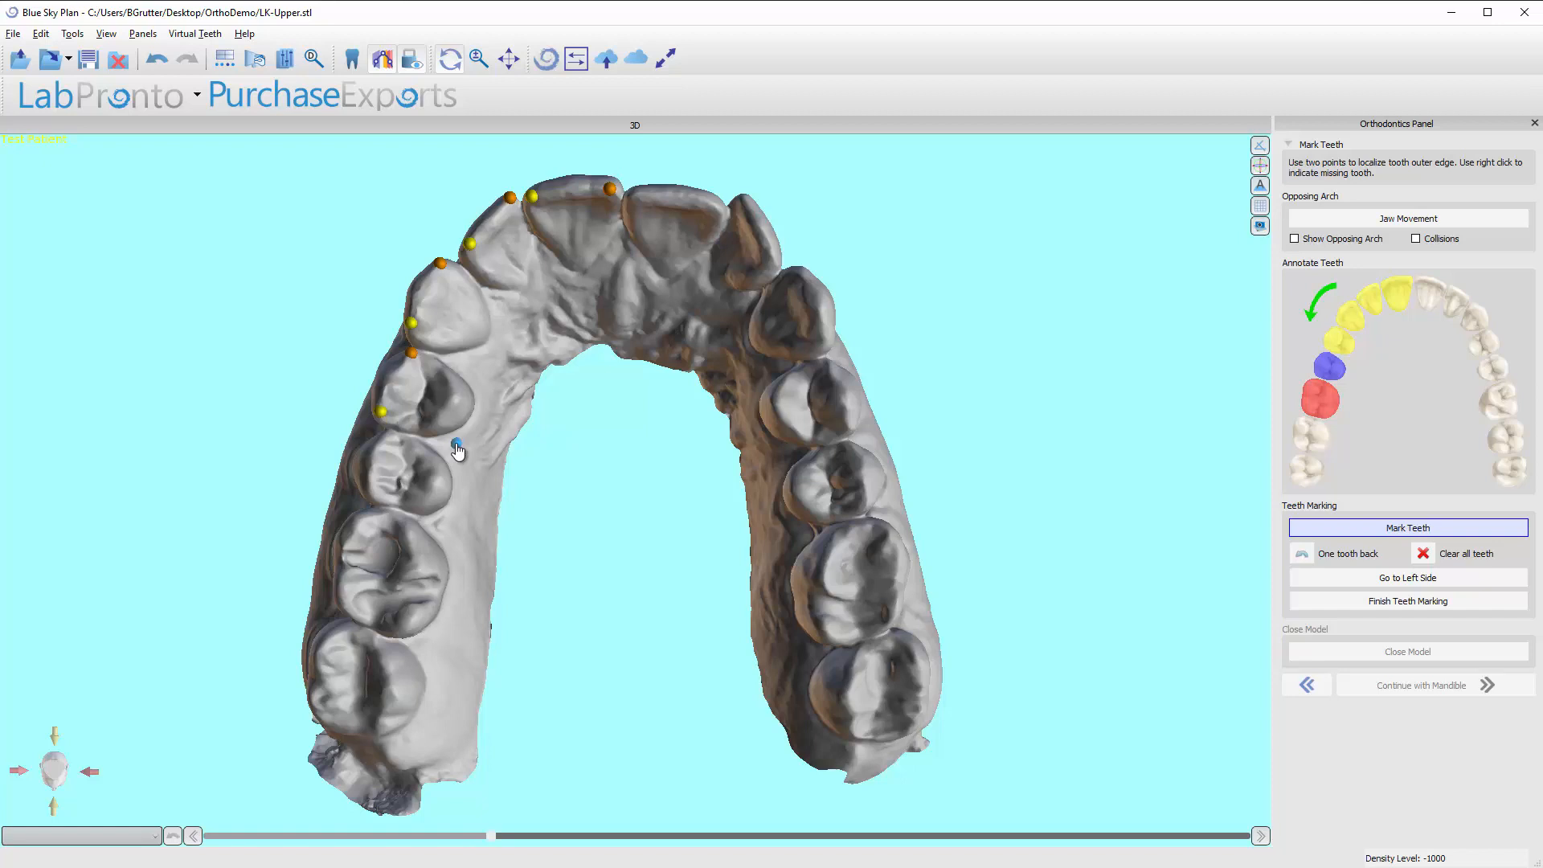
pyautogui.click(1302, 554)
pyautogui.moveTo(623, 456); pyautogui.dragTo(528, 462)
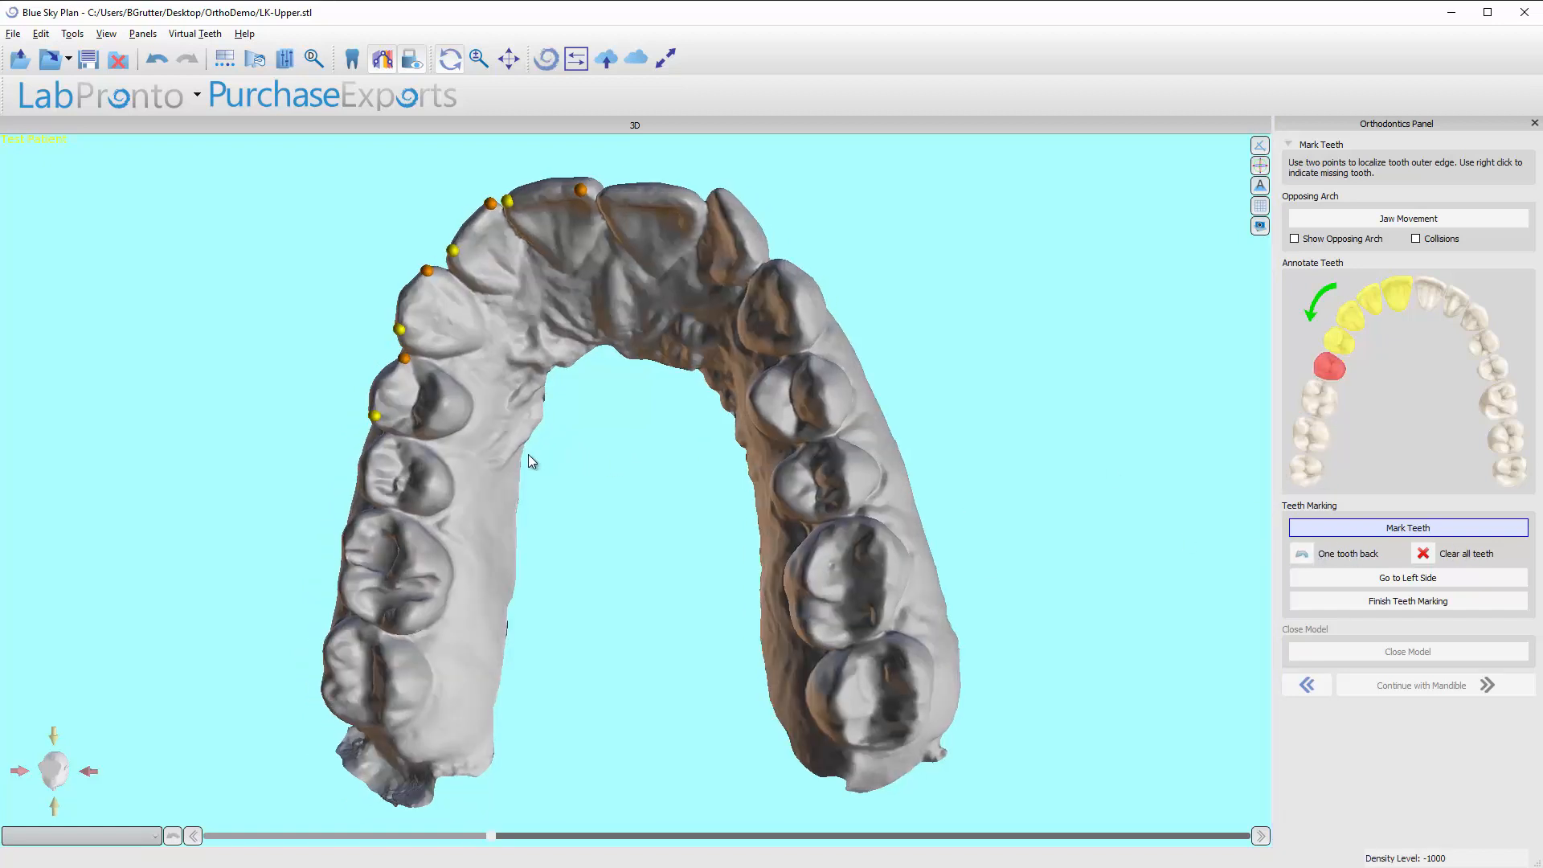
pyautogui.click(452, 450)
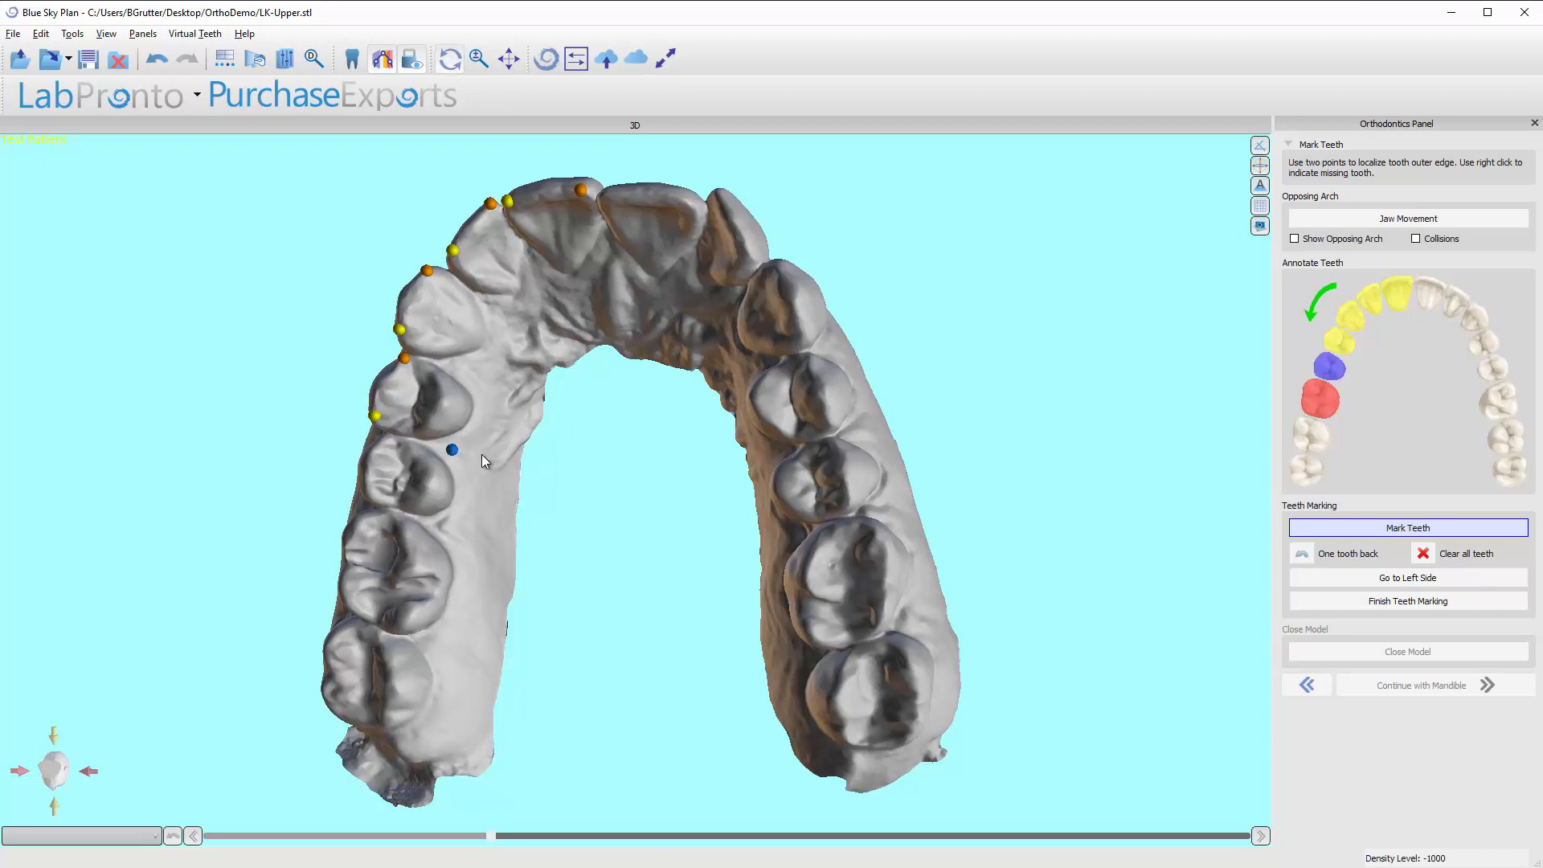
pyautogui.moveTo(482, 455)
pyautogui.mouseDown()
pyautogui.moveTo(621, 436)
pyautogui.moveTo(495, 426)
pyautogui.moveTo(458, 466)
pyautogui.moveTo(469, 448)
pyautogui.moveTo(479, 470)
pyautogui.moveTo(480, 445)
pyautogui.mouseUp()
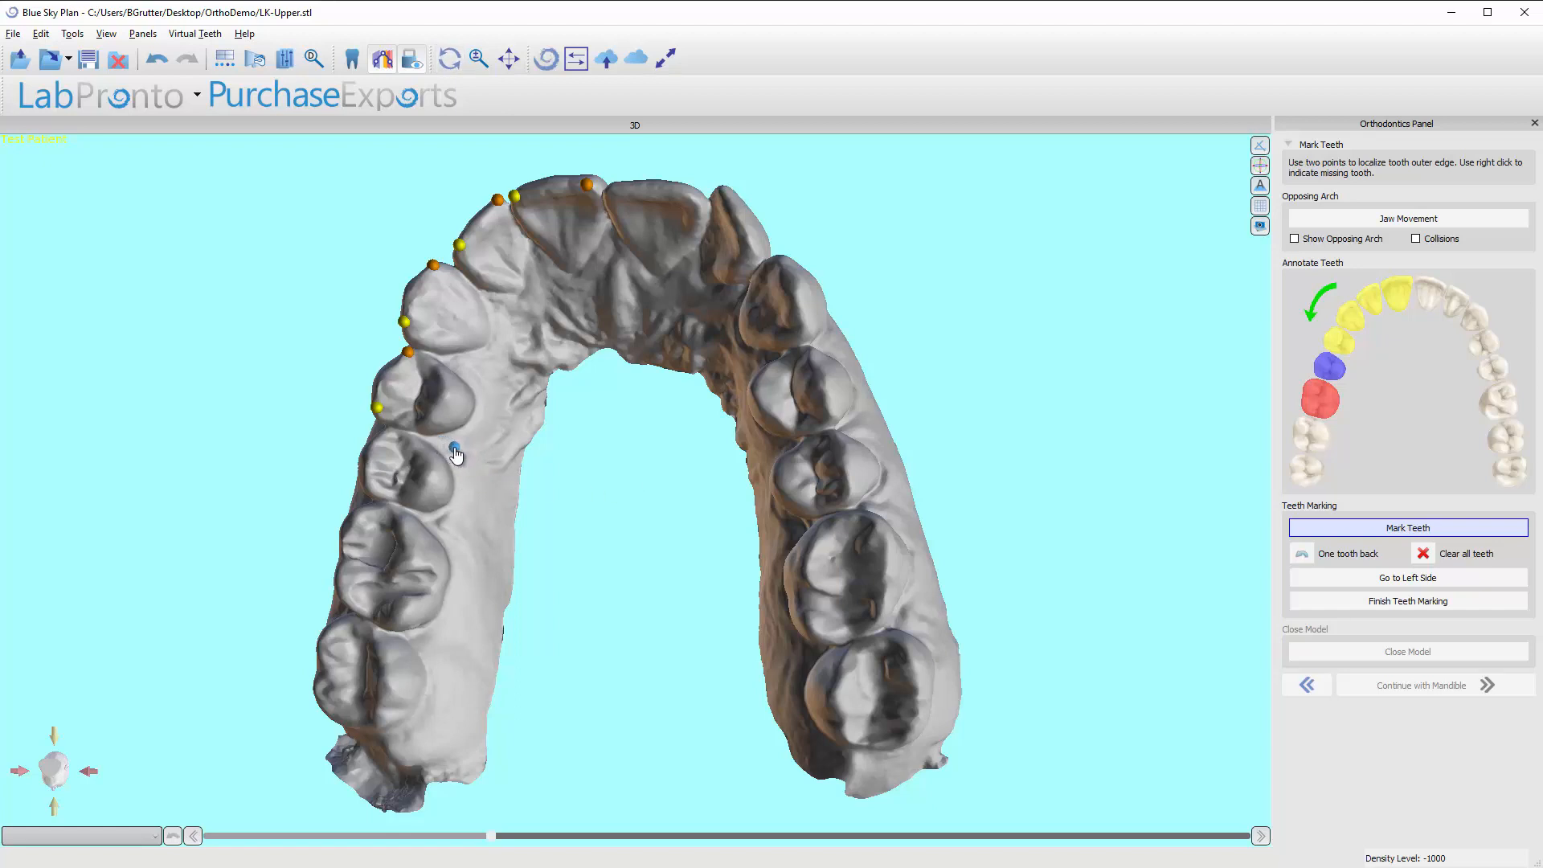
pyautogui.click(455, 448)
pyautogui.click(1302, 553)
# - Mark the outer edges of the upper right second premolar, first molar and second molar with two points each
pyautogui.moveTo(505, 413); pyautogui.dragTo(648, 421)
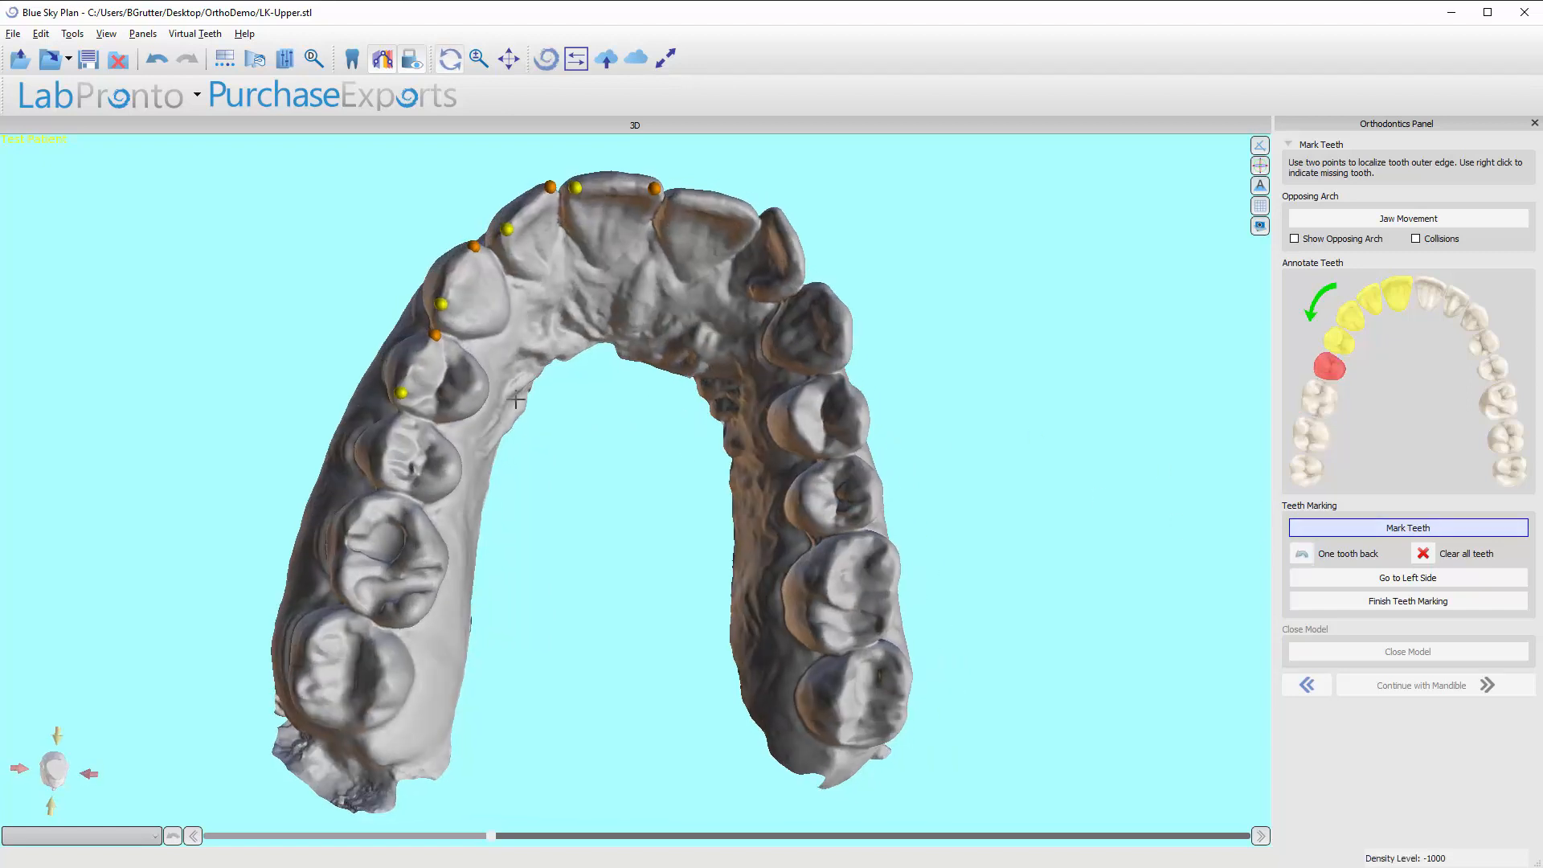
pyautogui.click(402, 418)
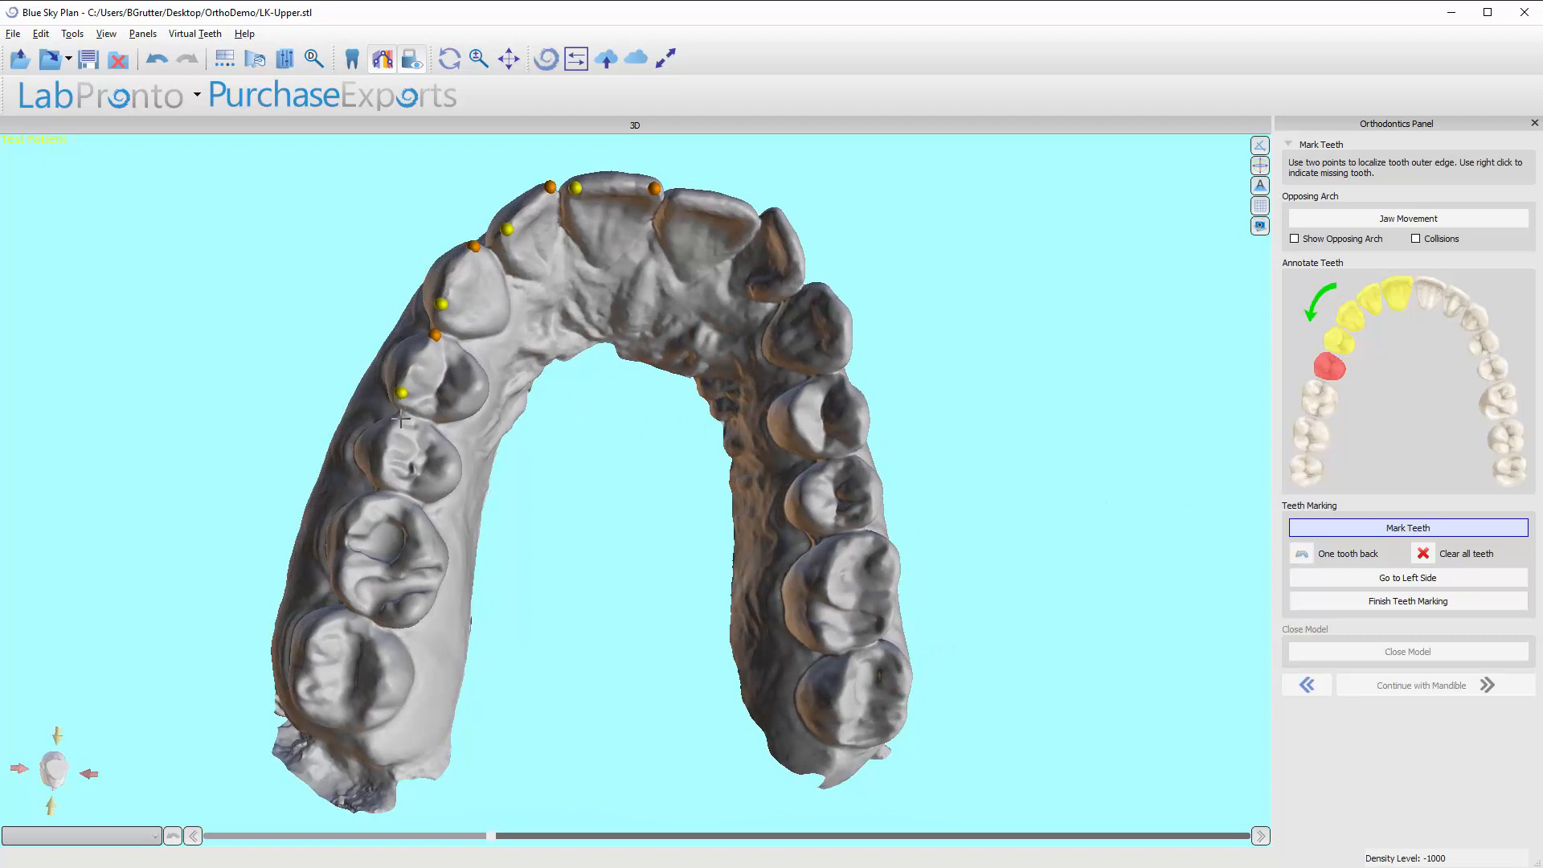
pyautogui.click(383, 478)
pyautogui.click(371, 508)
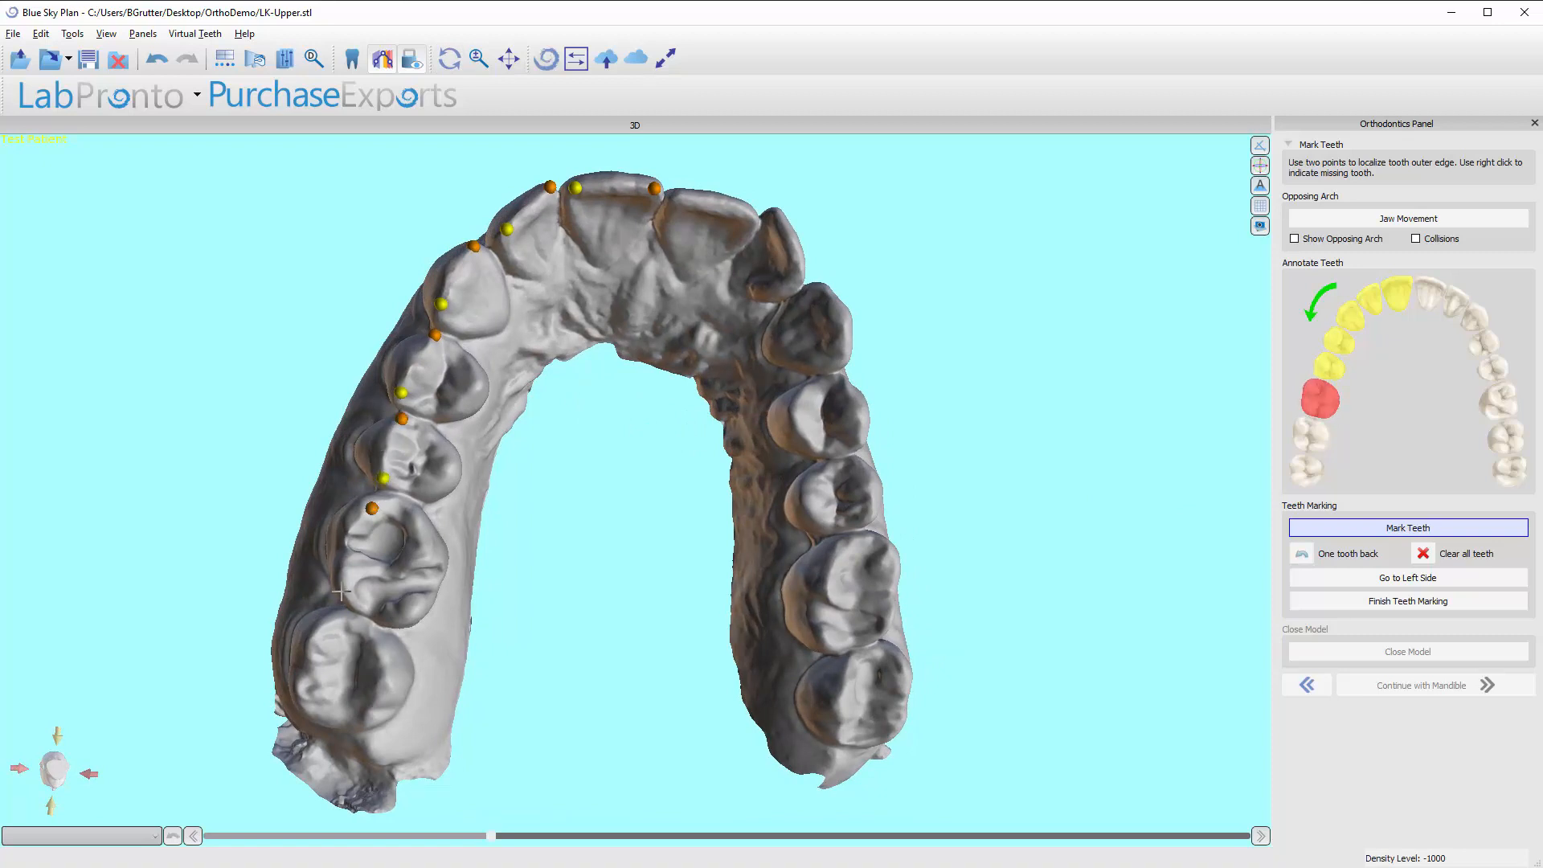
pyautogui.click(325, 625)
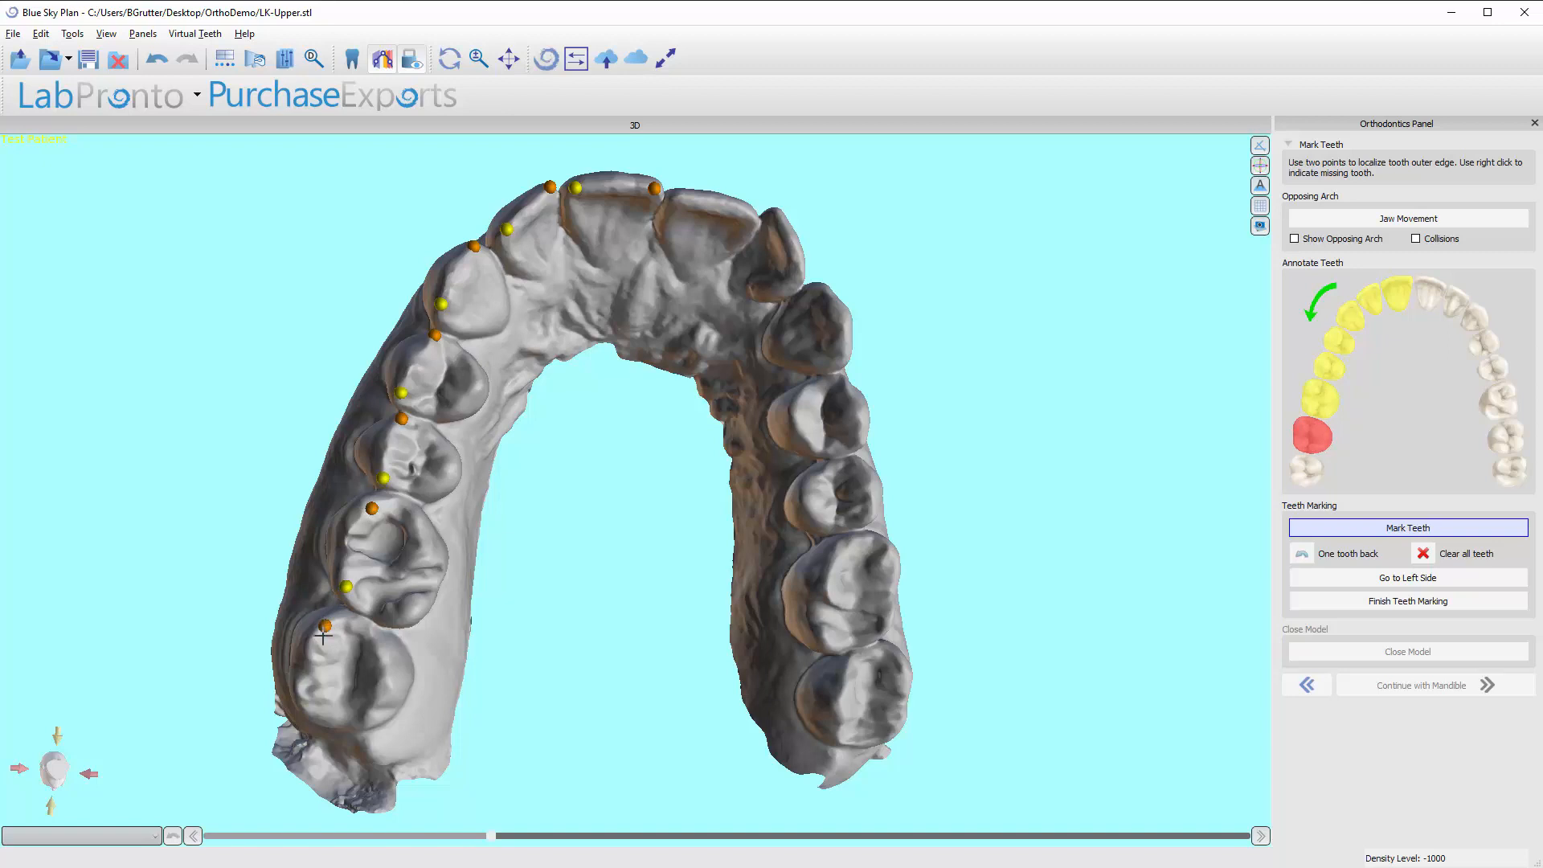
pyautogui.click(299, 713)
pyautogui.moveTo(559, 447)
pyautogui.keyDown('ctrl'); pyautogui.mouseDown()
pyautogui.moveTo(591, 633)
pyautogui.moveTo(596, 831)
pyautogui.moveTo(599, 345)
pyautogui.moveTo(469, 286)
pyautogui.mouseUp(); pyautogui.keyUp('ctrl')
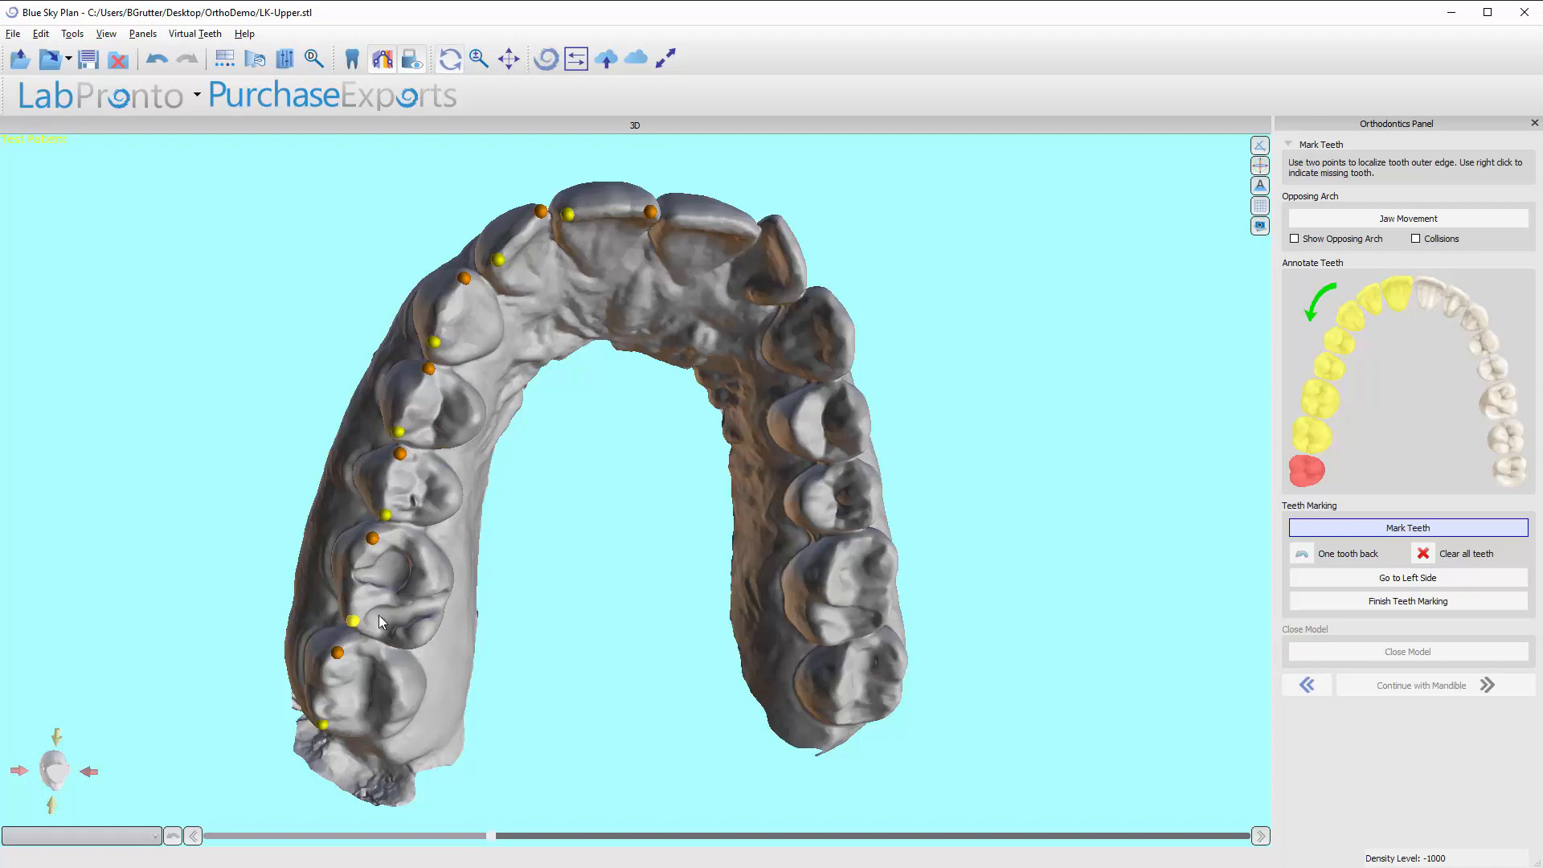
pyautogui.keyDown('shift'); pyautogui.moveTo(531, 499); pyautogui.dragTo(672, 508); pyautogui.keyUp('shift')
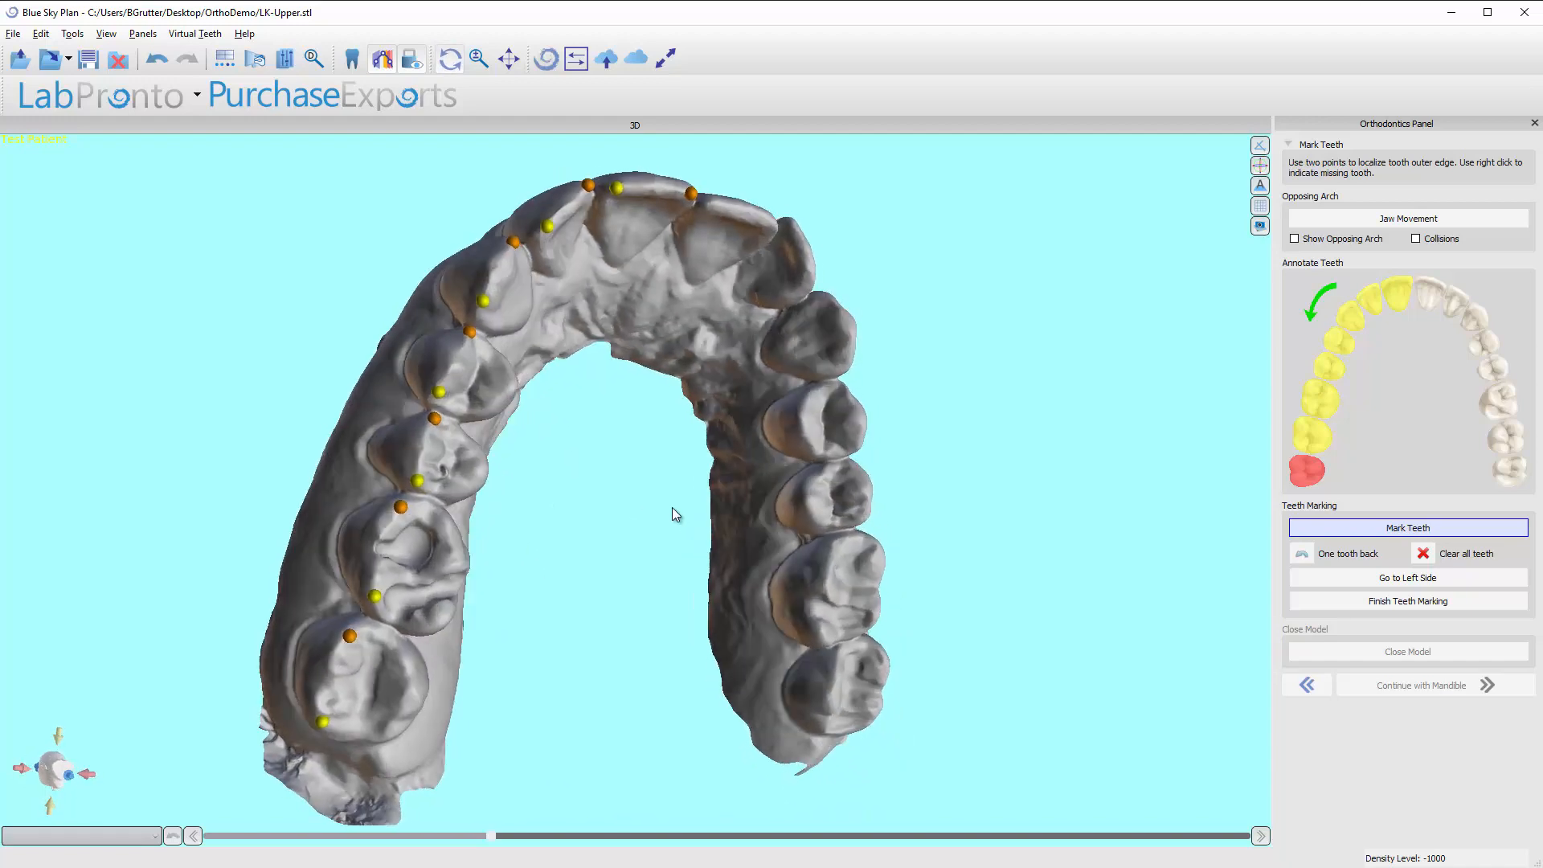
pyautogui.keyDown('shift'); pyautogui.moveTo(596, 408); pyautogui.dragTo(599, 267); pyautogui.keyUp('shift')
pyautogui.keyDown('shift'); pyautogui.moveTo(608, 531); pyautogui.dragTo(543, 485); pyautogui.keyUp('shift')
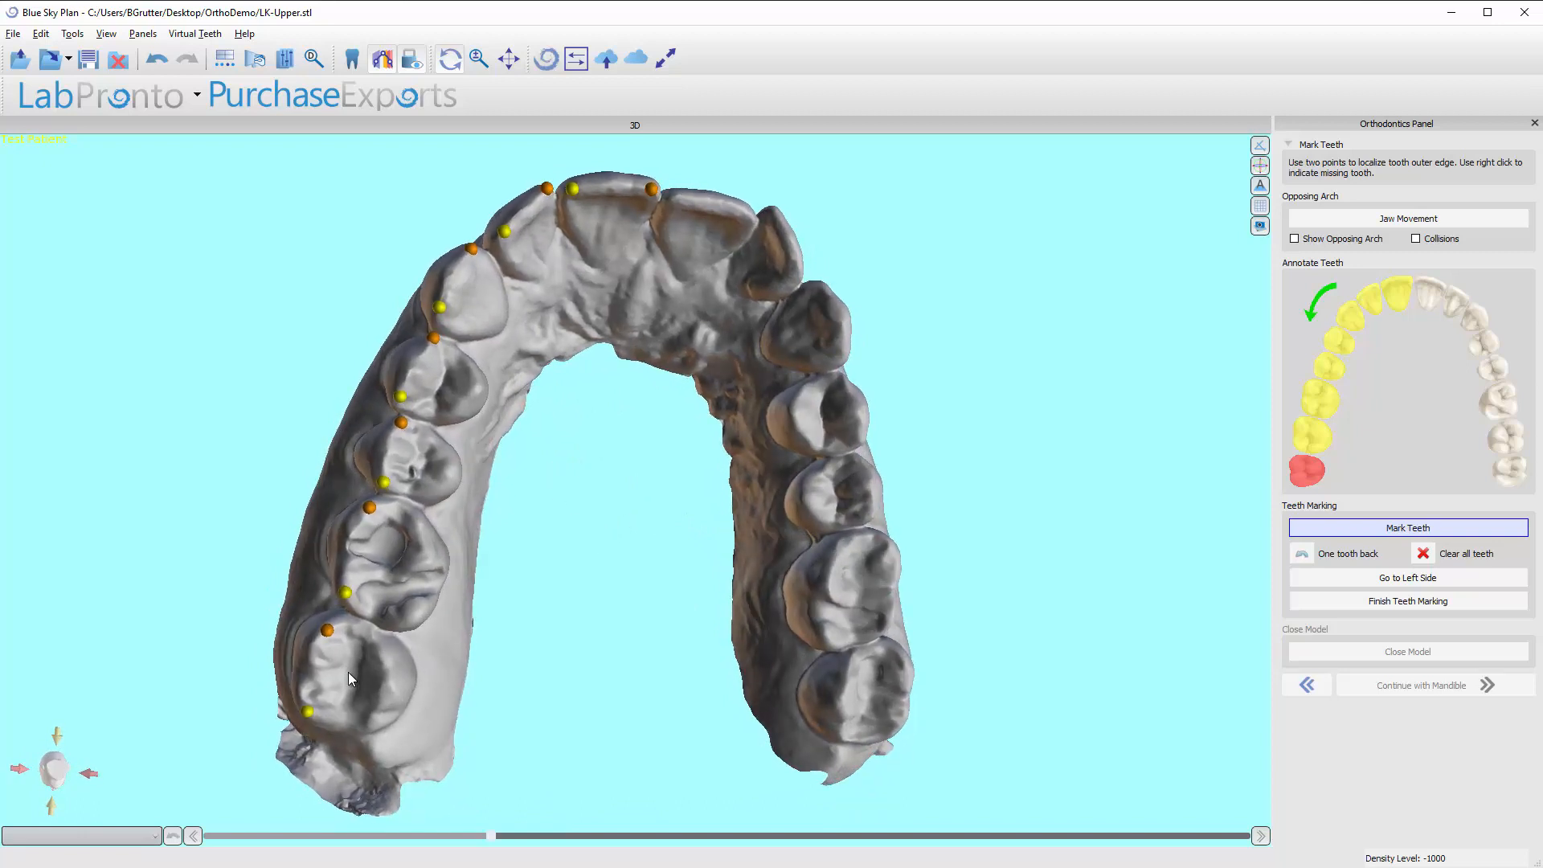
pyautogui.keyDown('shift'); pyautogui.moveTo(592, 394); pyautogui.dragTo(561, 355); pyautogui.keyUp('shift')
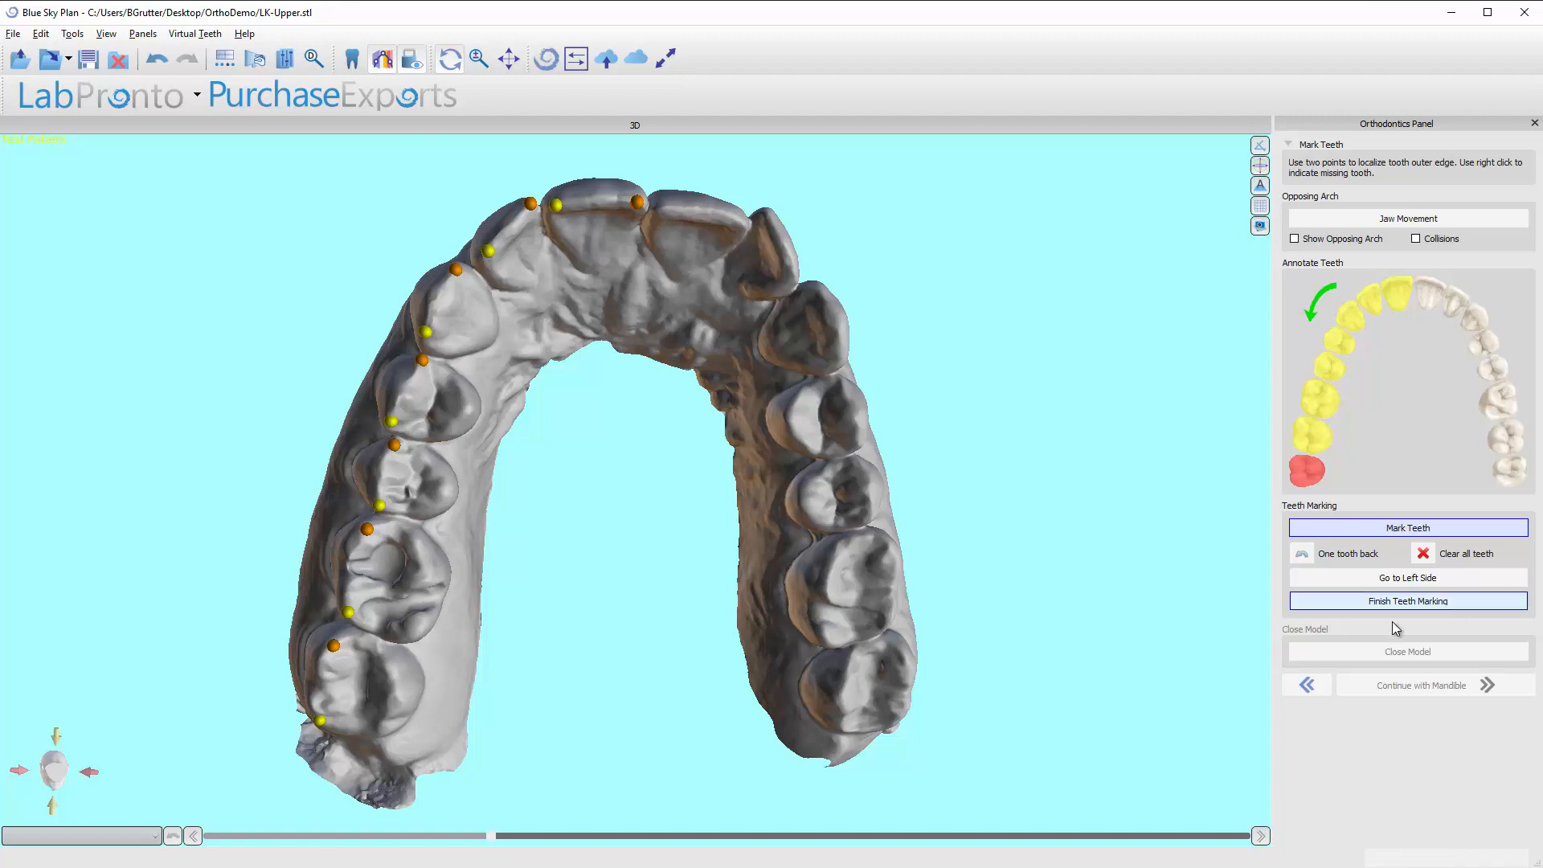
# - Switch to the left side and mark the upper left central and lateral incisors with two points each
pyautogui.click(1390, 579)
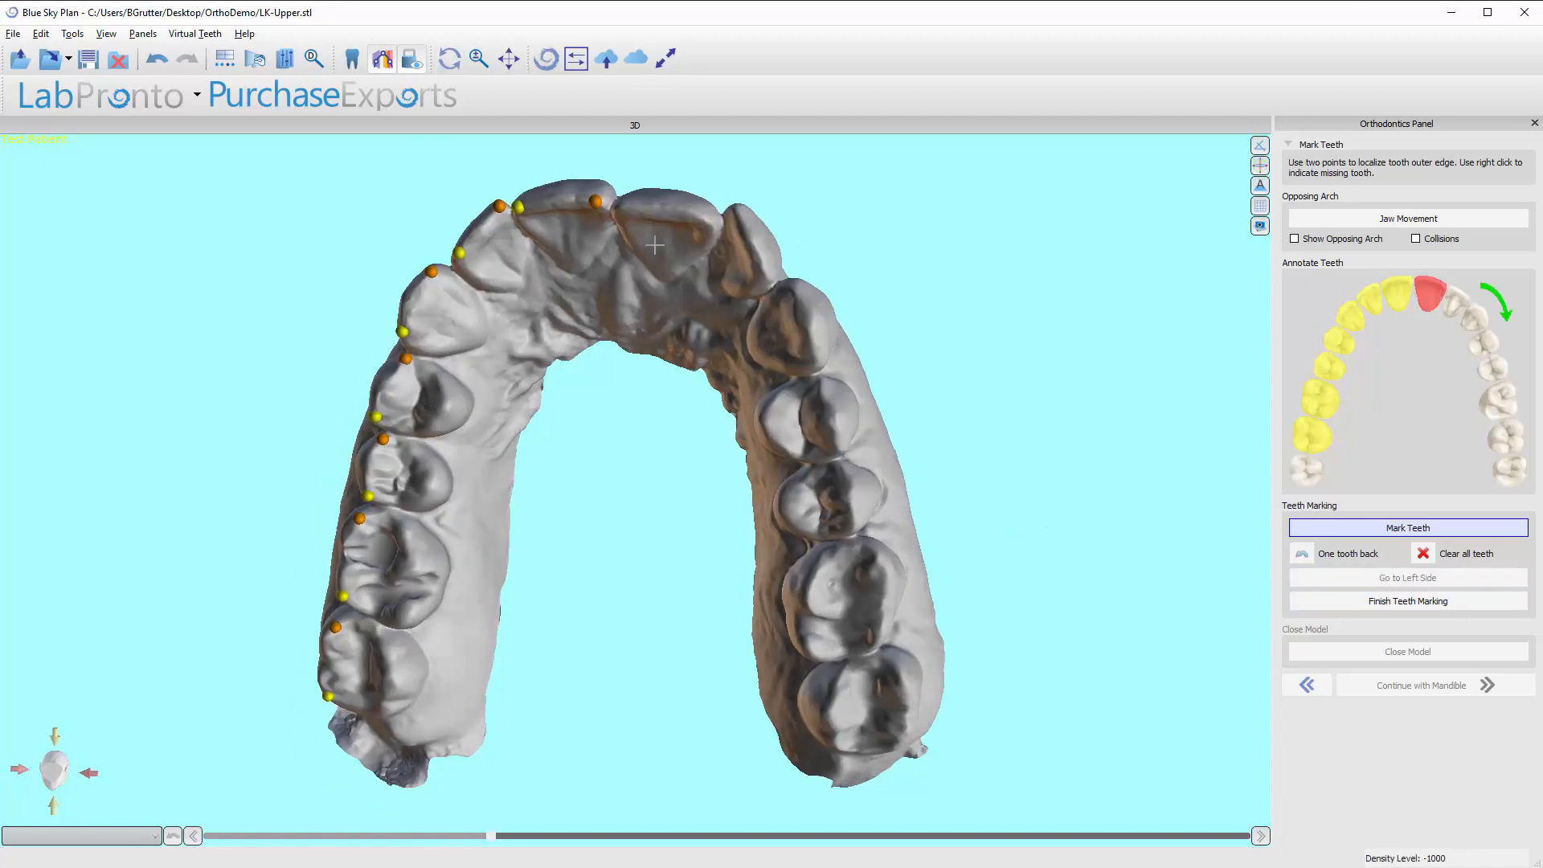
pyautogui.click(623, 208)
pyautogui.click(709, 219)
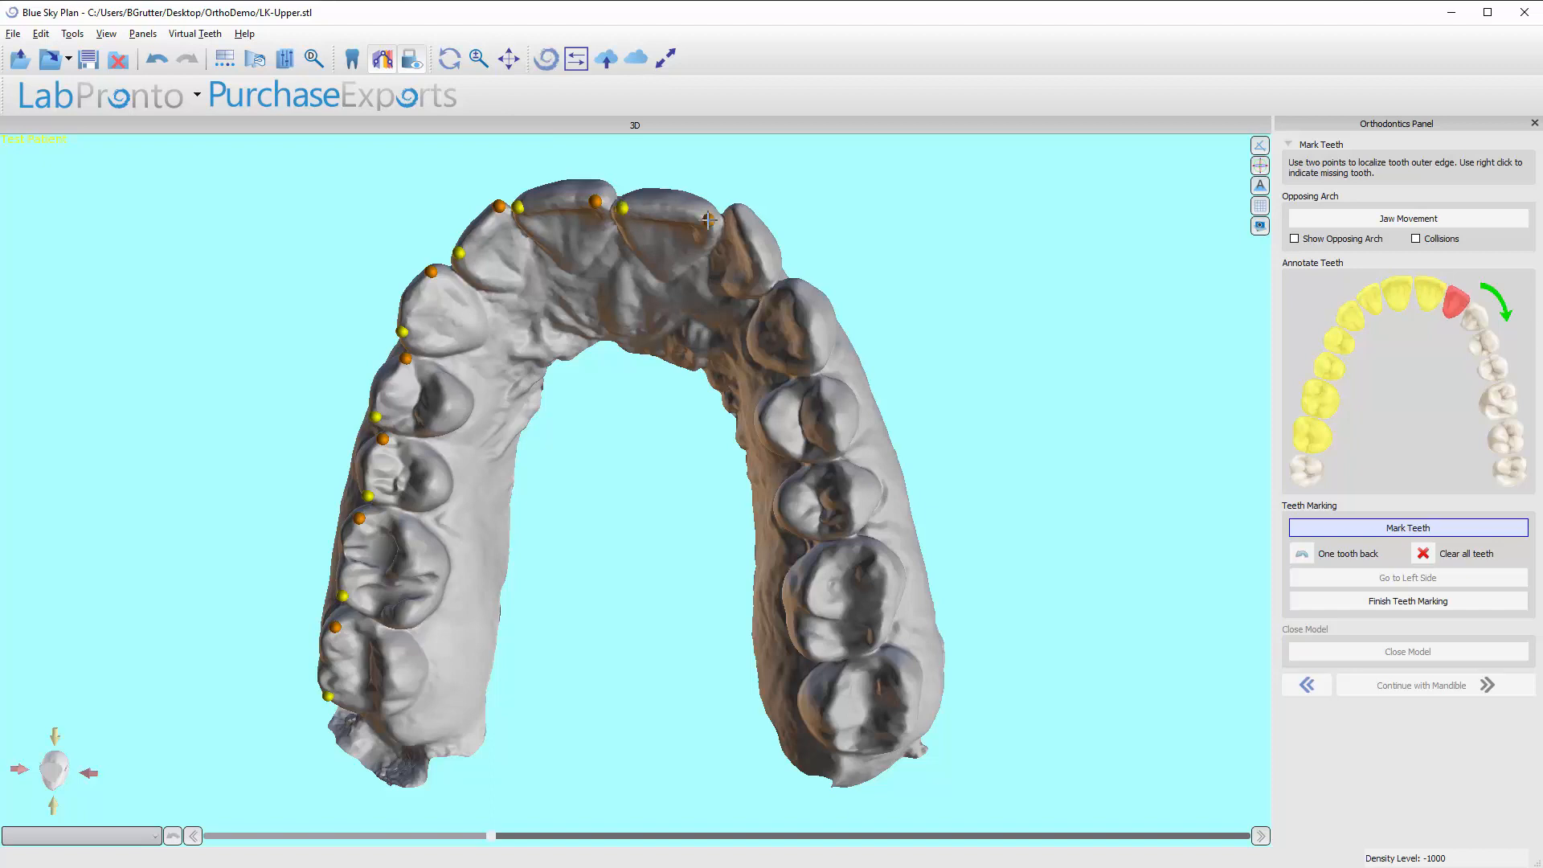
pyautogui.click(737, 209)
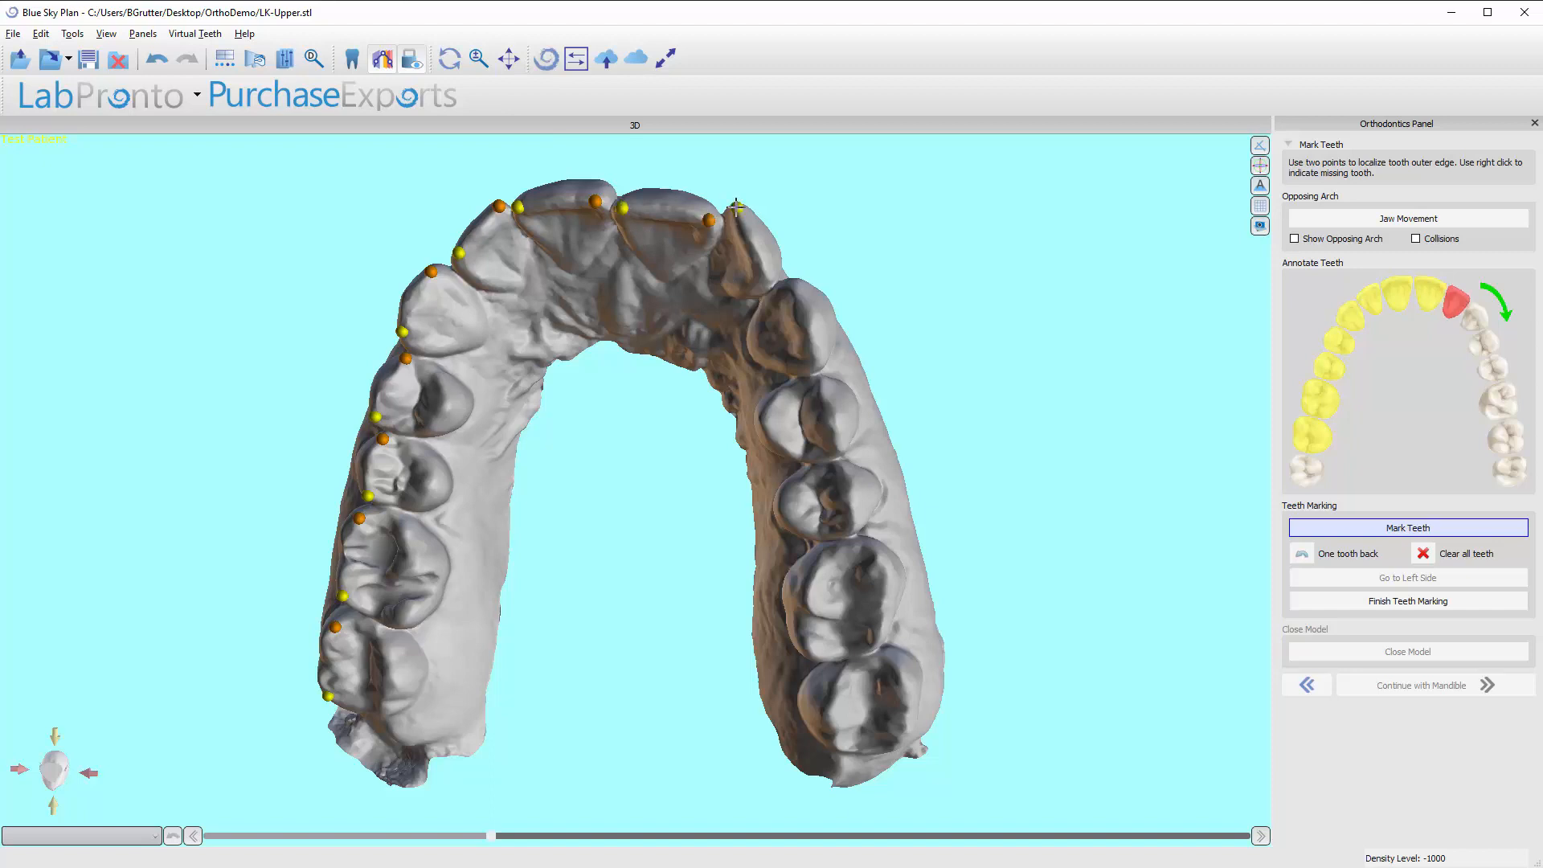
pyautogui.click(766, 277)
# - Mark the outer edges of the upper left canine, first premolar and second premolar with two points each
pyautogui.click(791, 283)
pyautogui.click(817, 357)
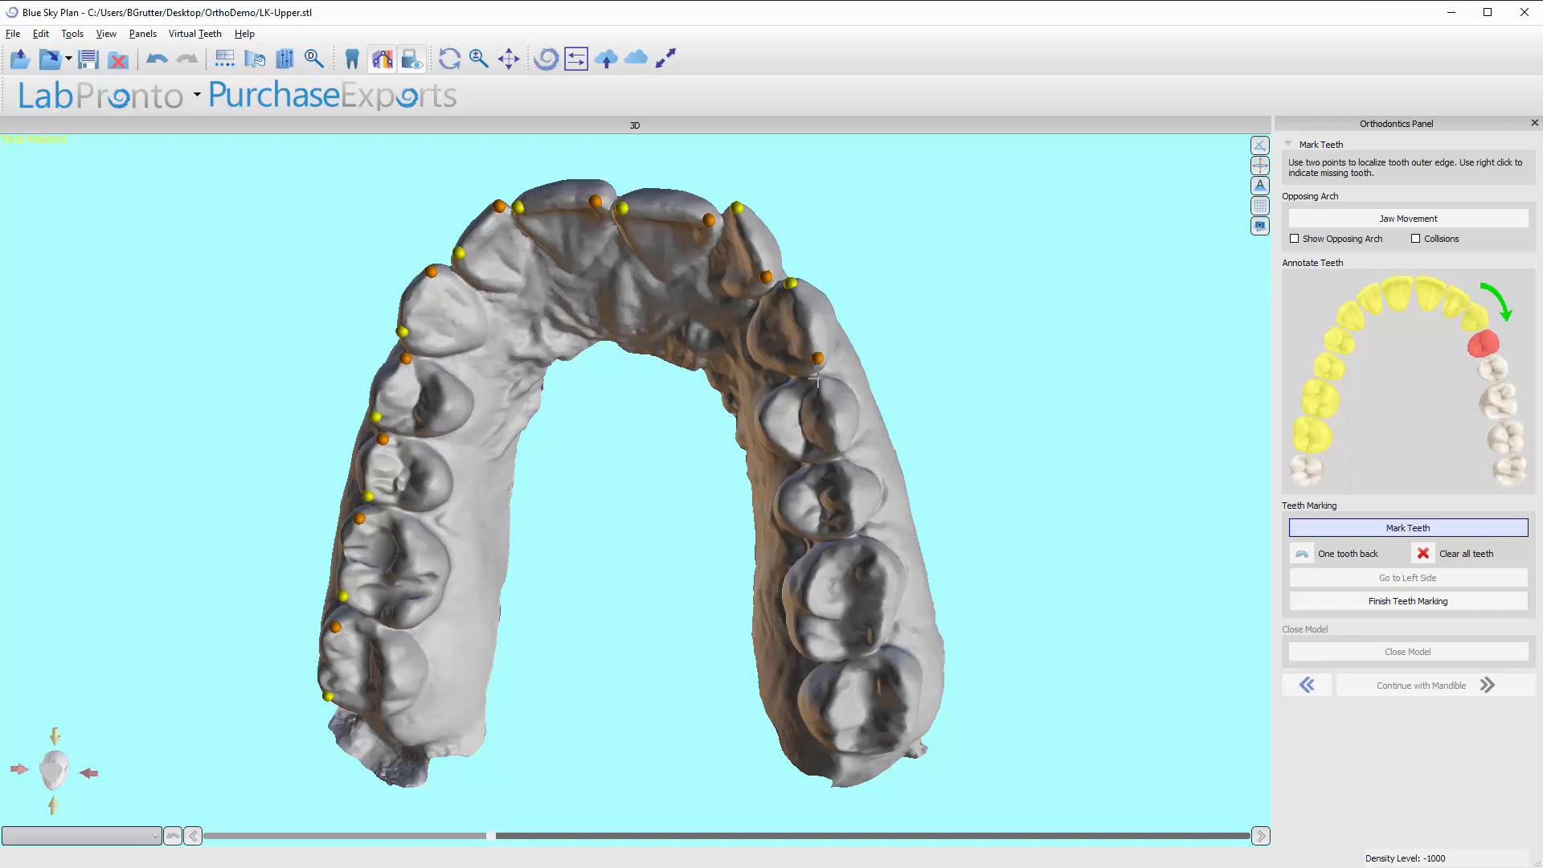
pyautogui.click(821, 377)
pyautogui.click(839, 448)
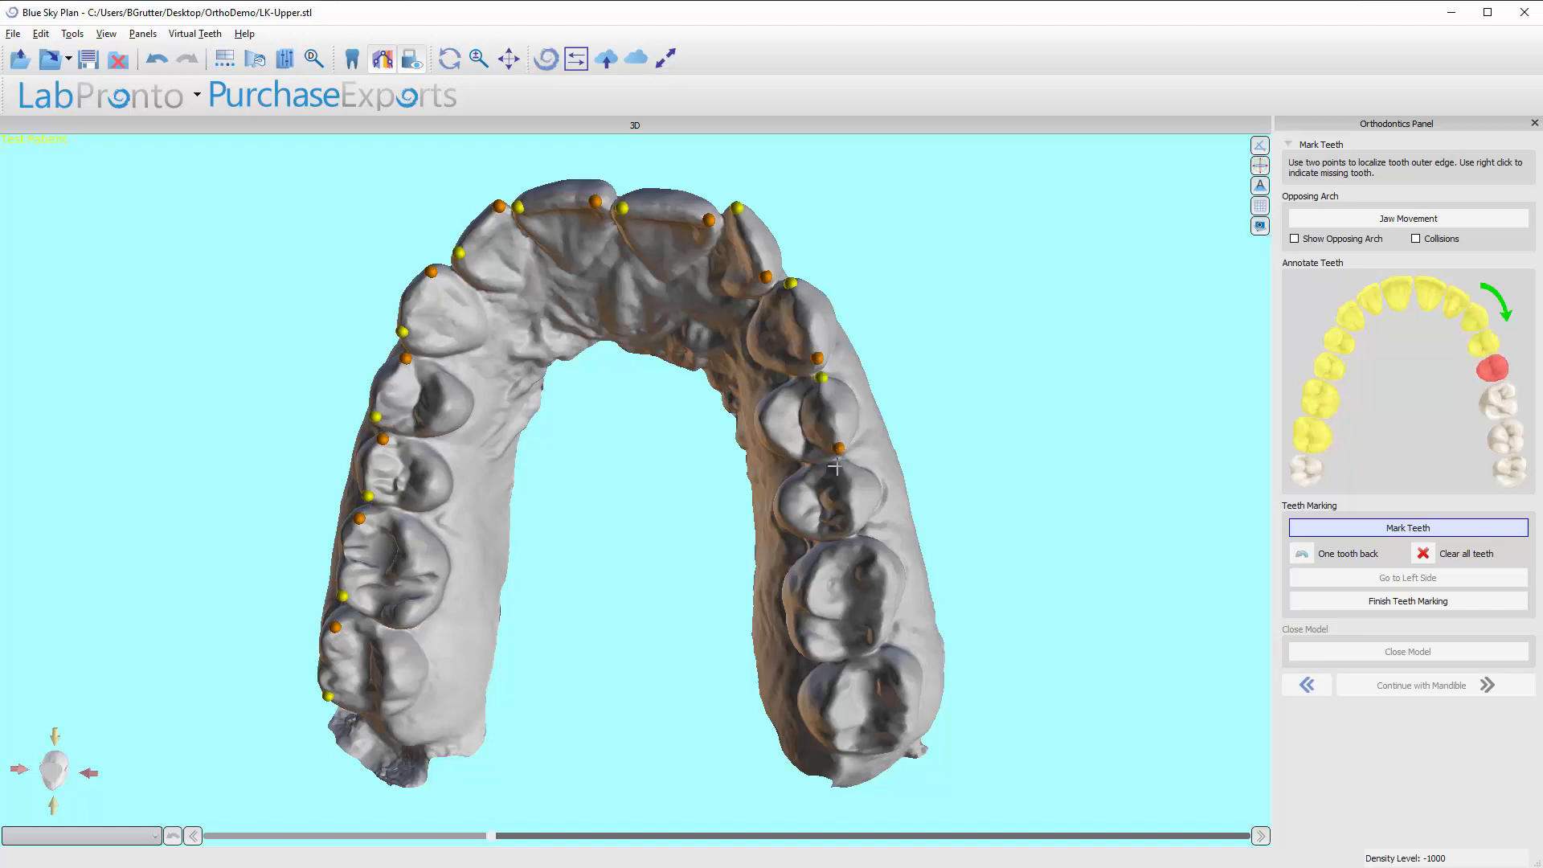
pyautogui.click(841, 464)
pyautogui.click(854, 522)
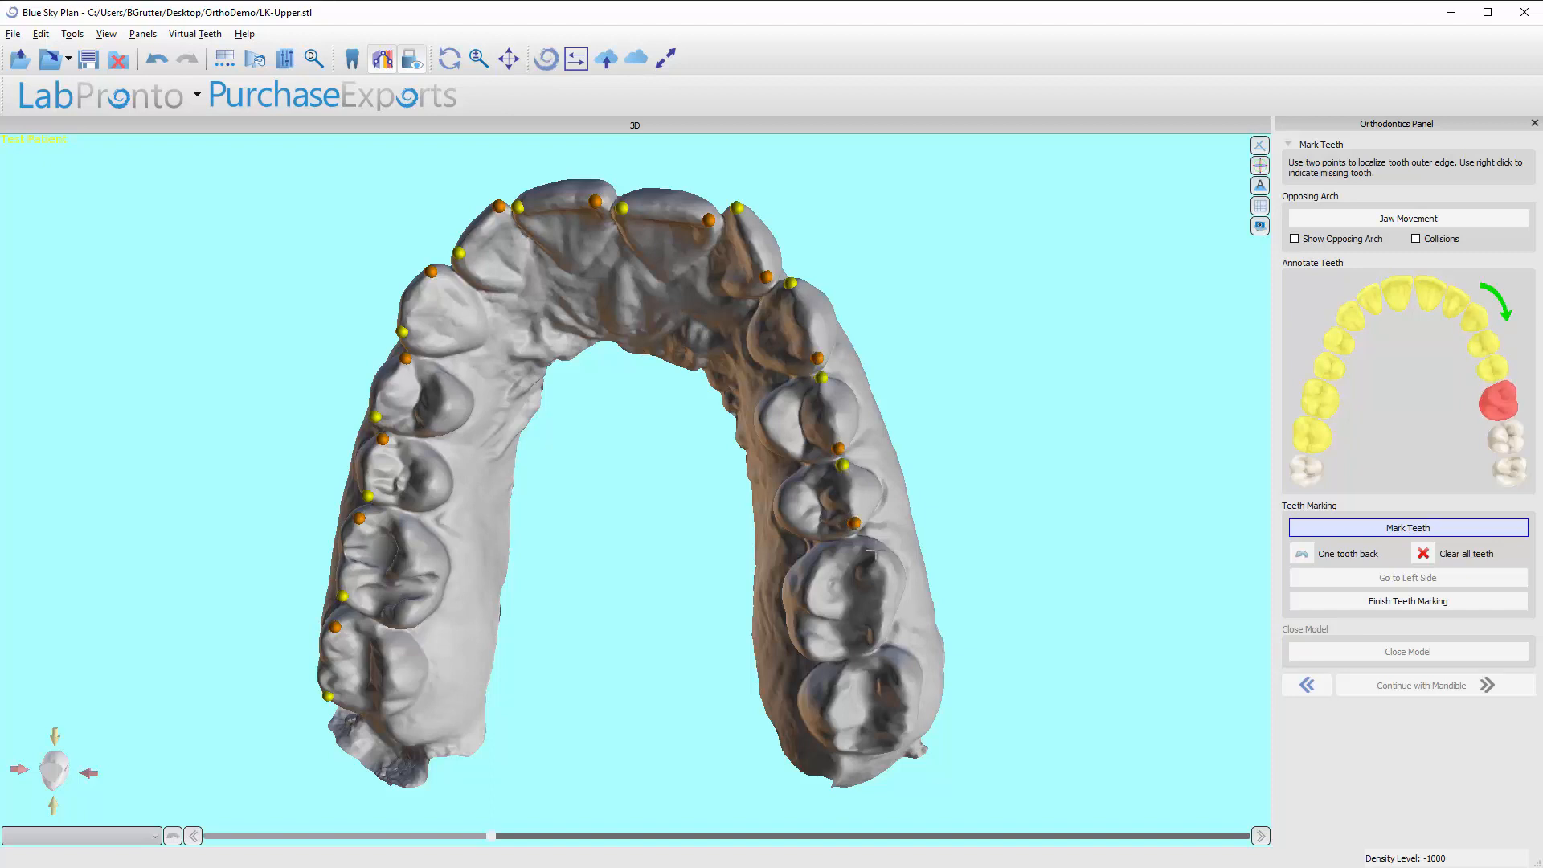
# - Mark the upper left first and second molars with two points each and finish the teeth marking
pyautogui.click(877, 551)
pyautogui.click(880, 642)
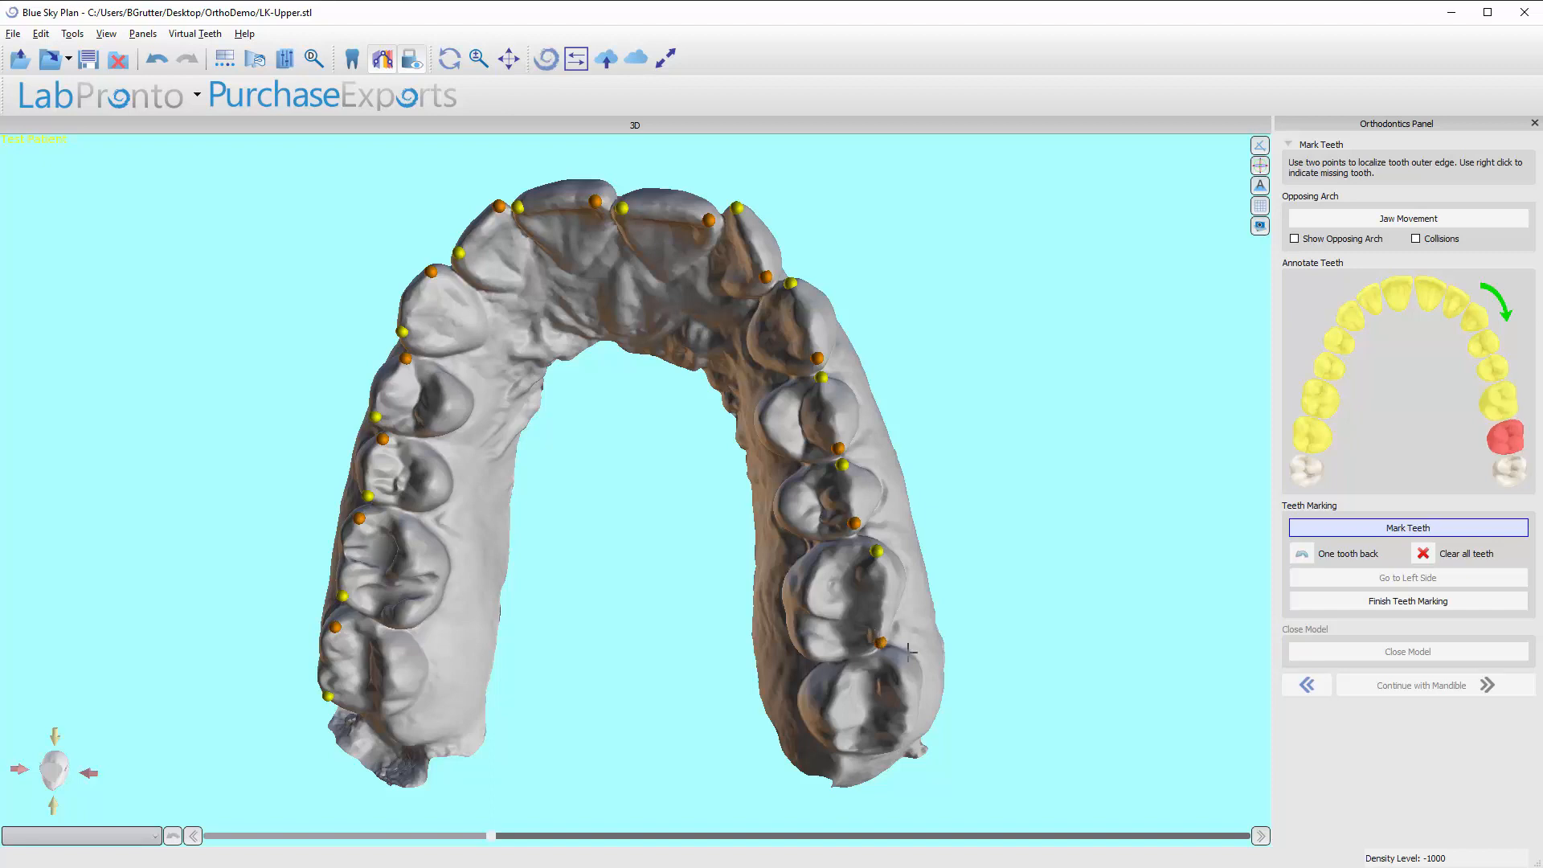
pyautogui.click(895, 661)
pyautogui.click(903, 743)
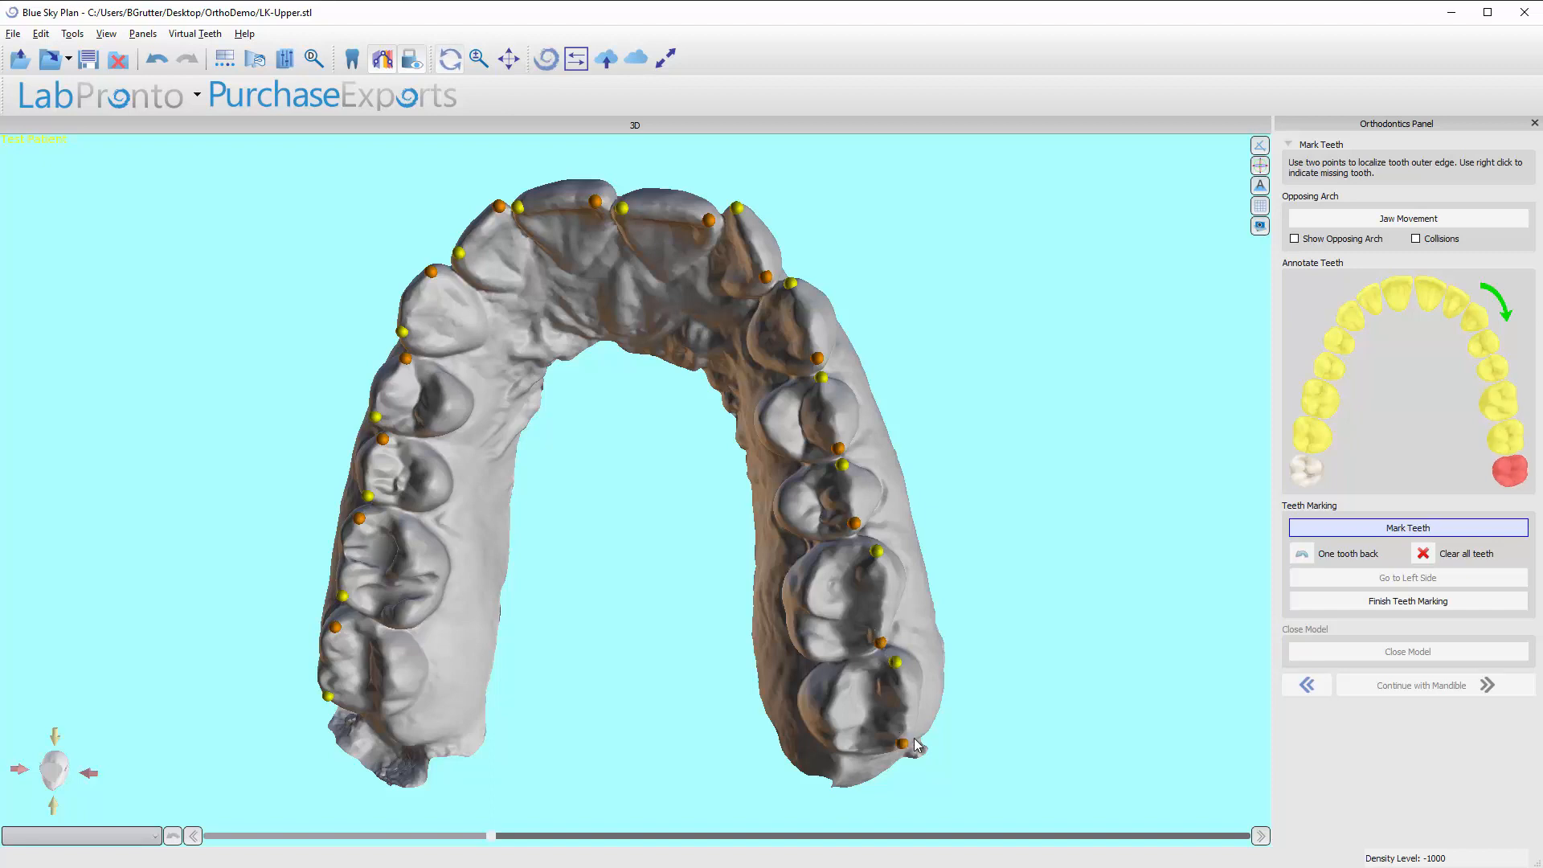
pyautogui.moveTo(614, 561); pyautogui.dragTo(711, 492, button='right')
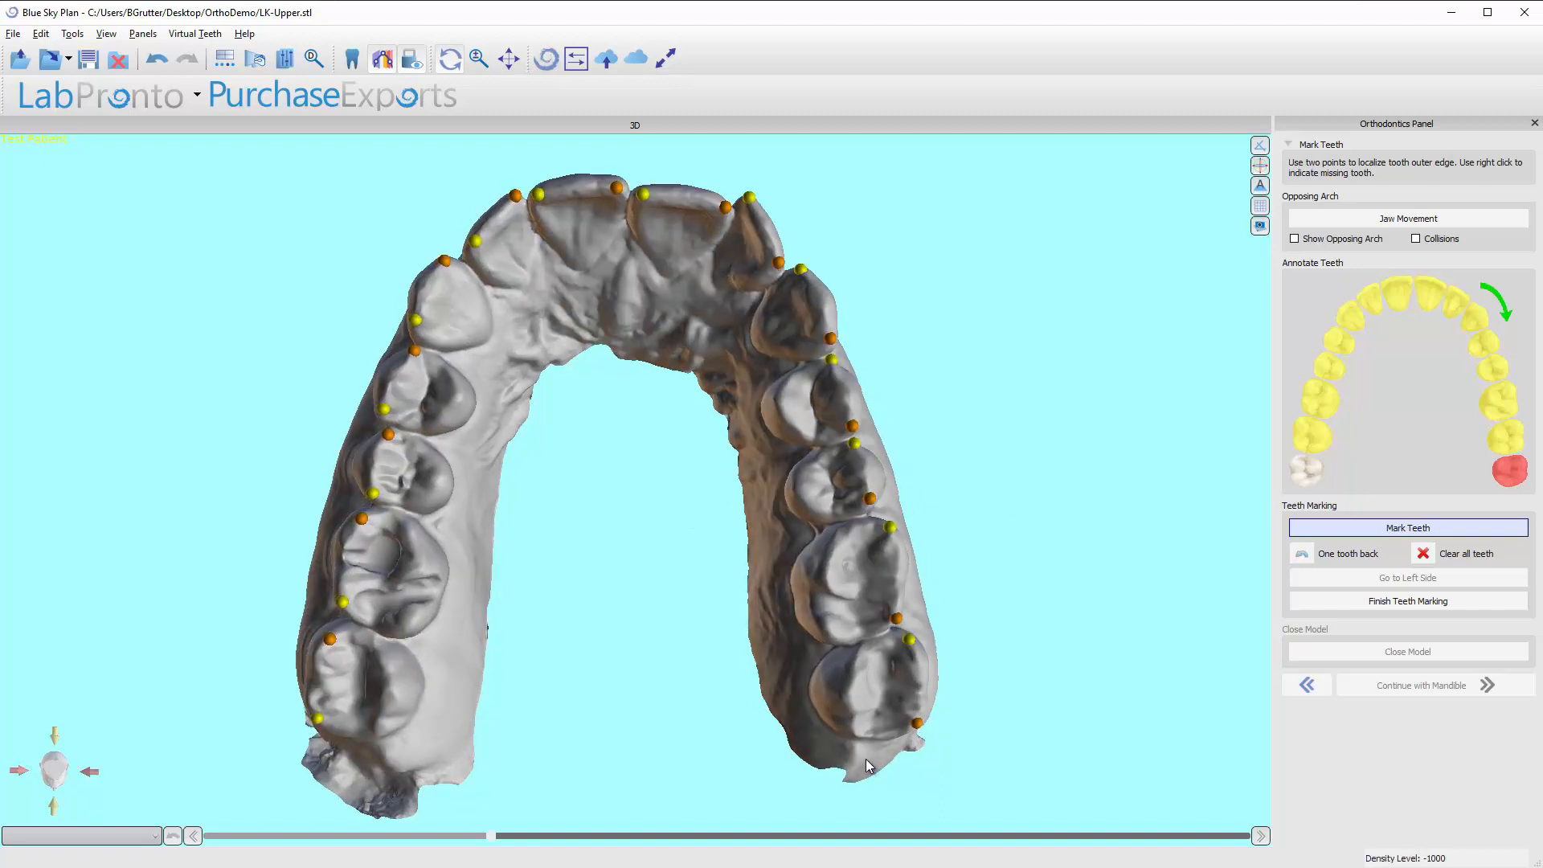
pyautogui.click(1408, 602)
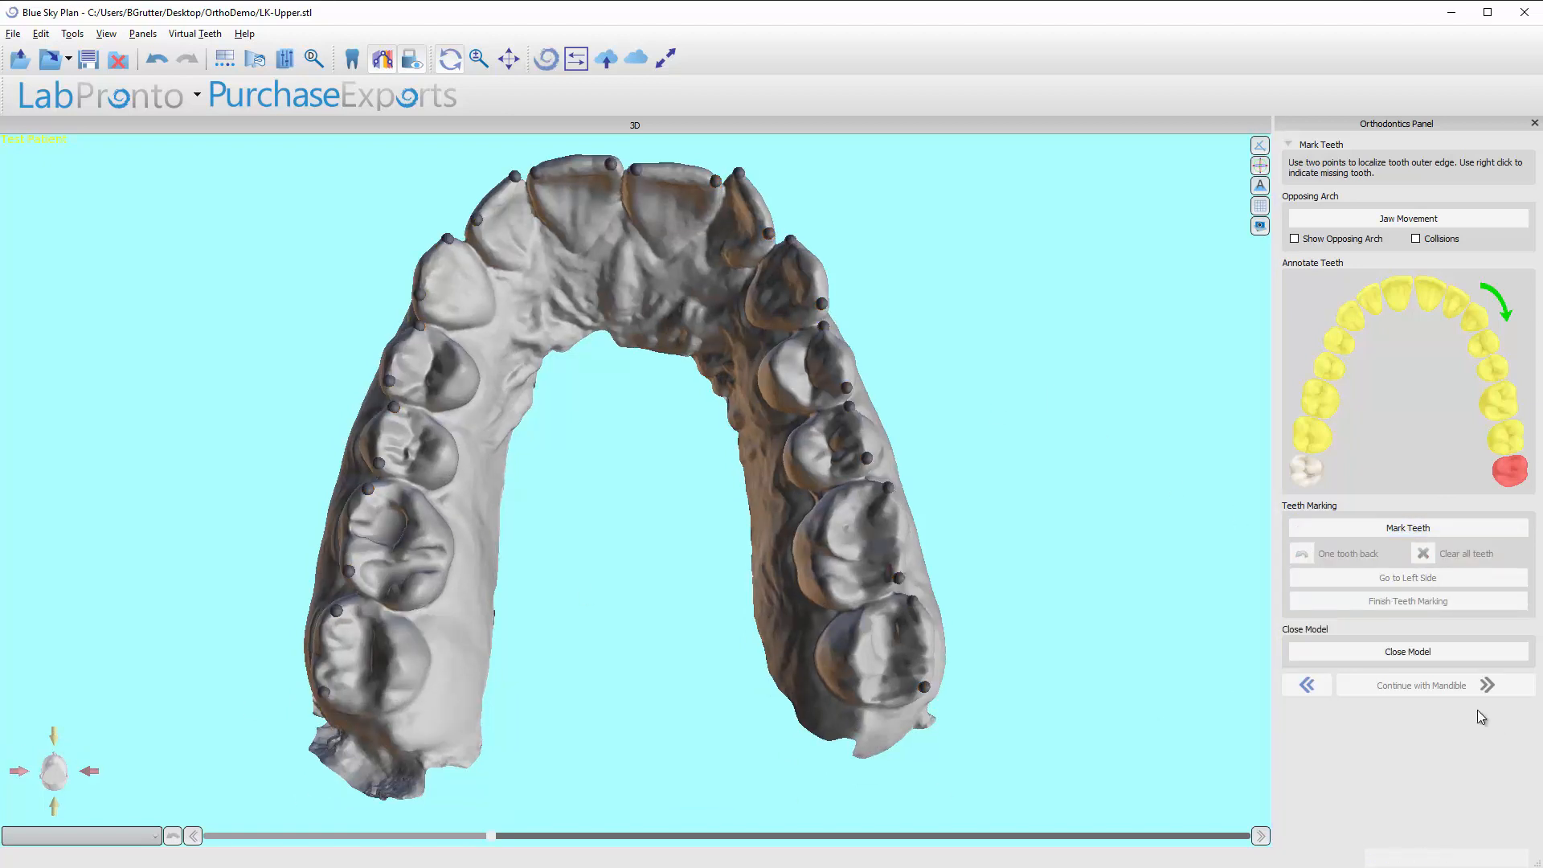
# - Examine the marked upper arch from the front, the side, the biting surface and its open underside
pyautogui.click(56, 736)
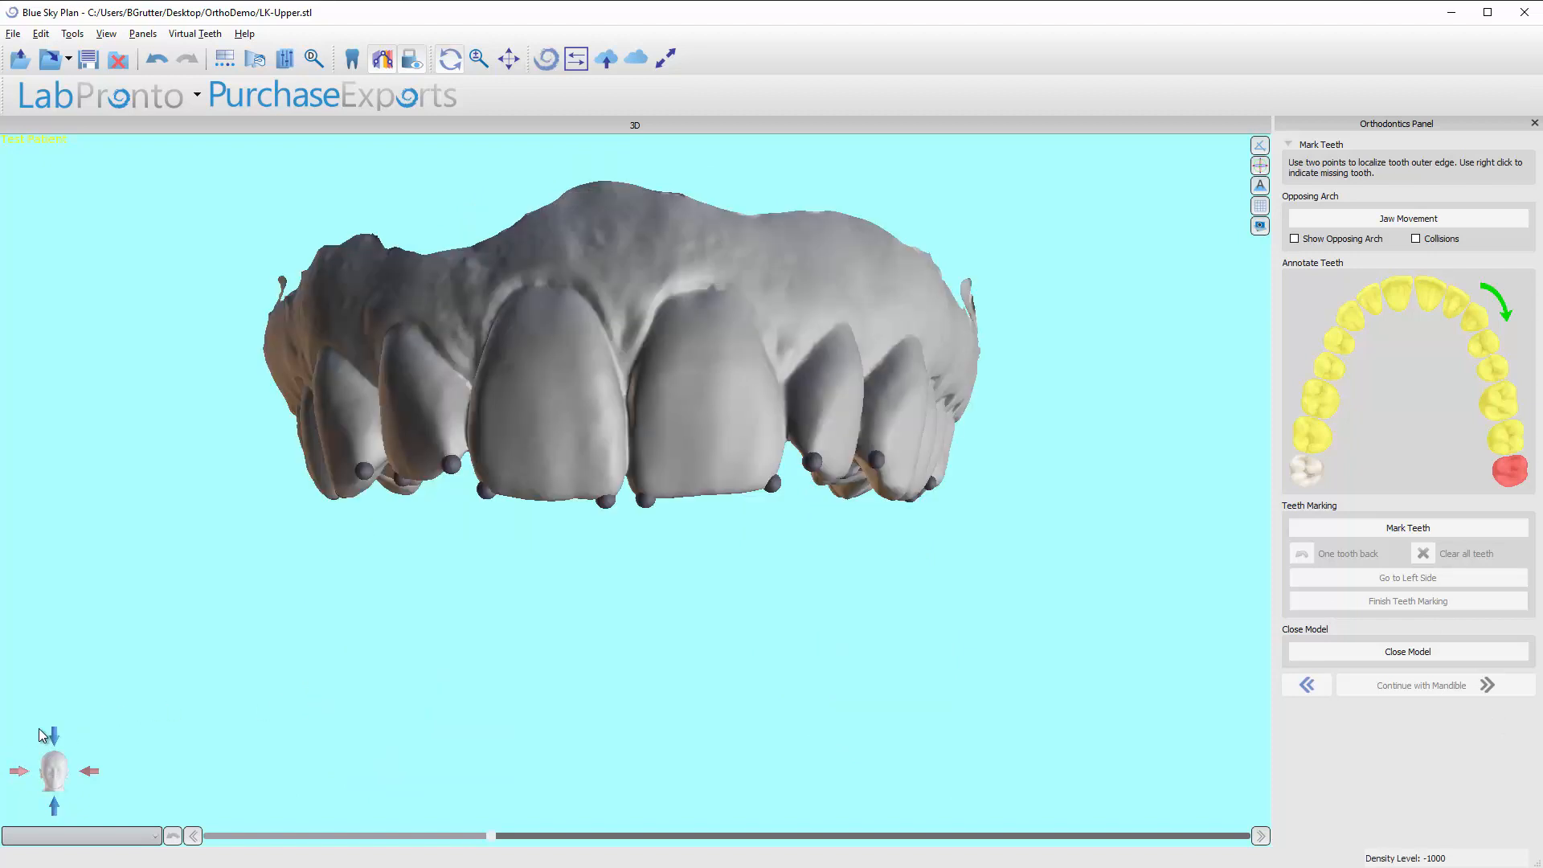
pyautogui.click(88, 771)
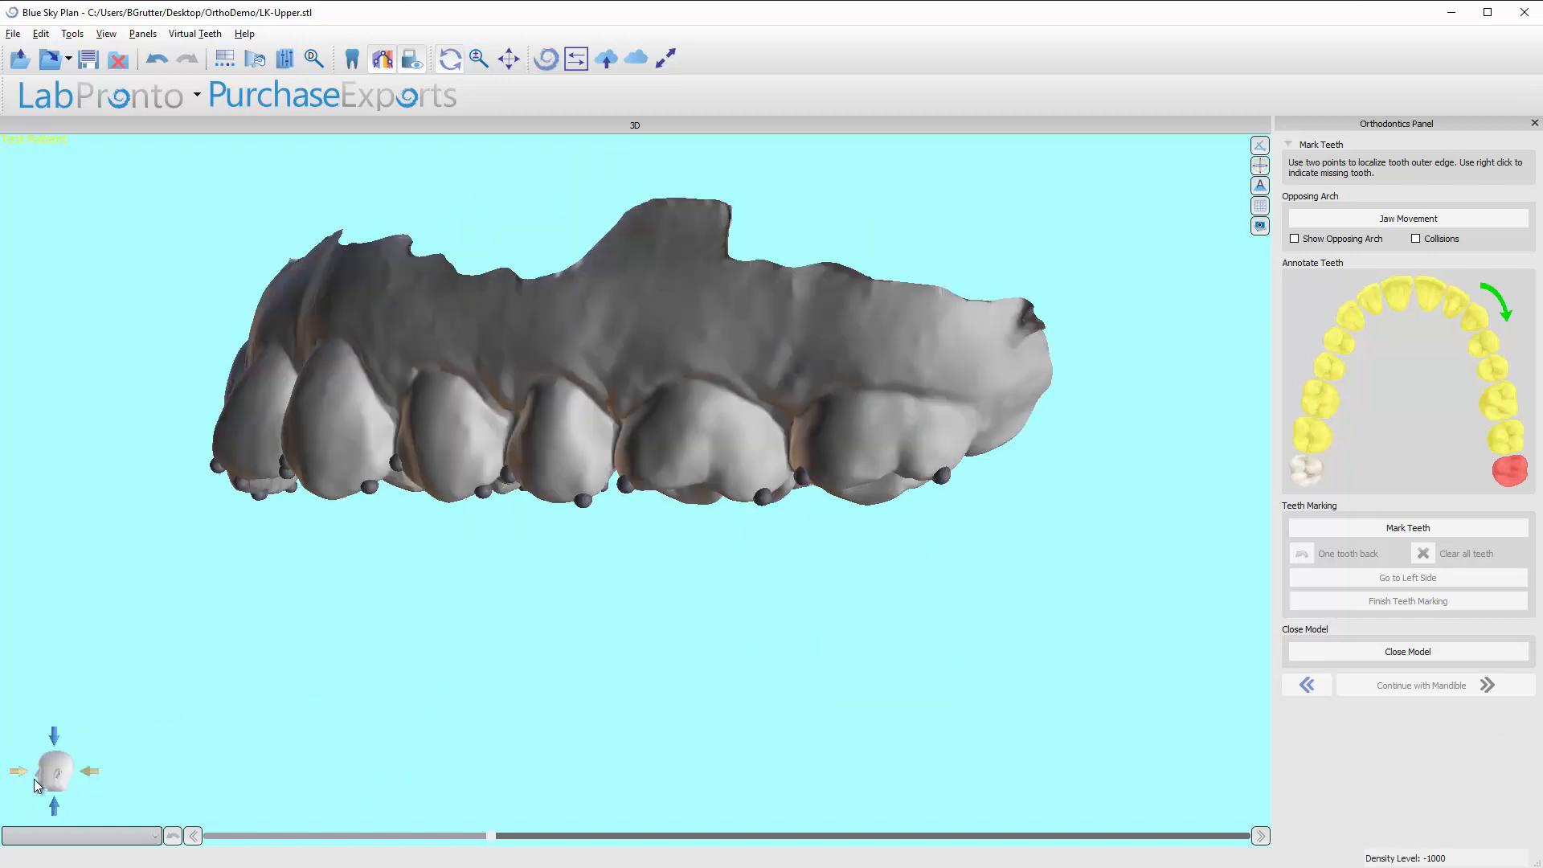
pyautogui.click(54, 806)
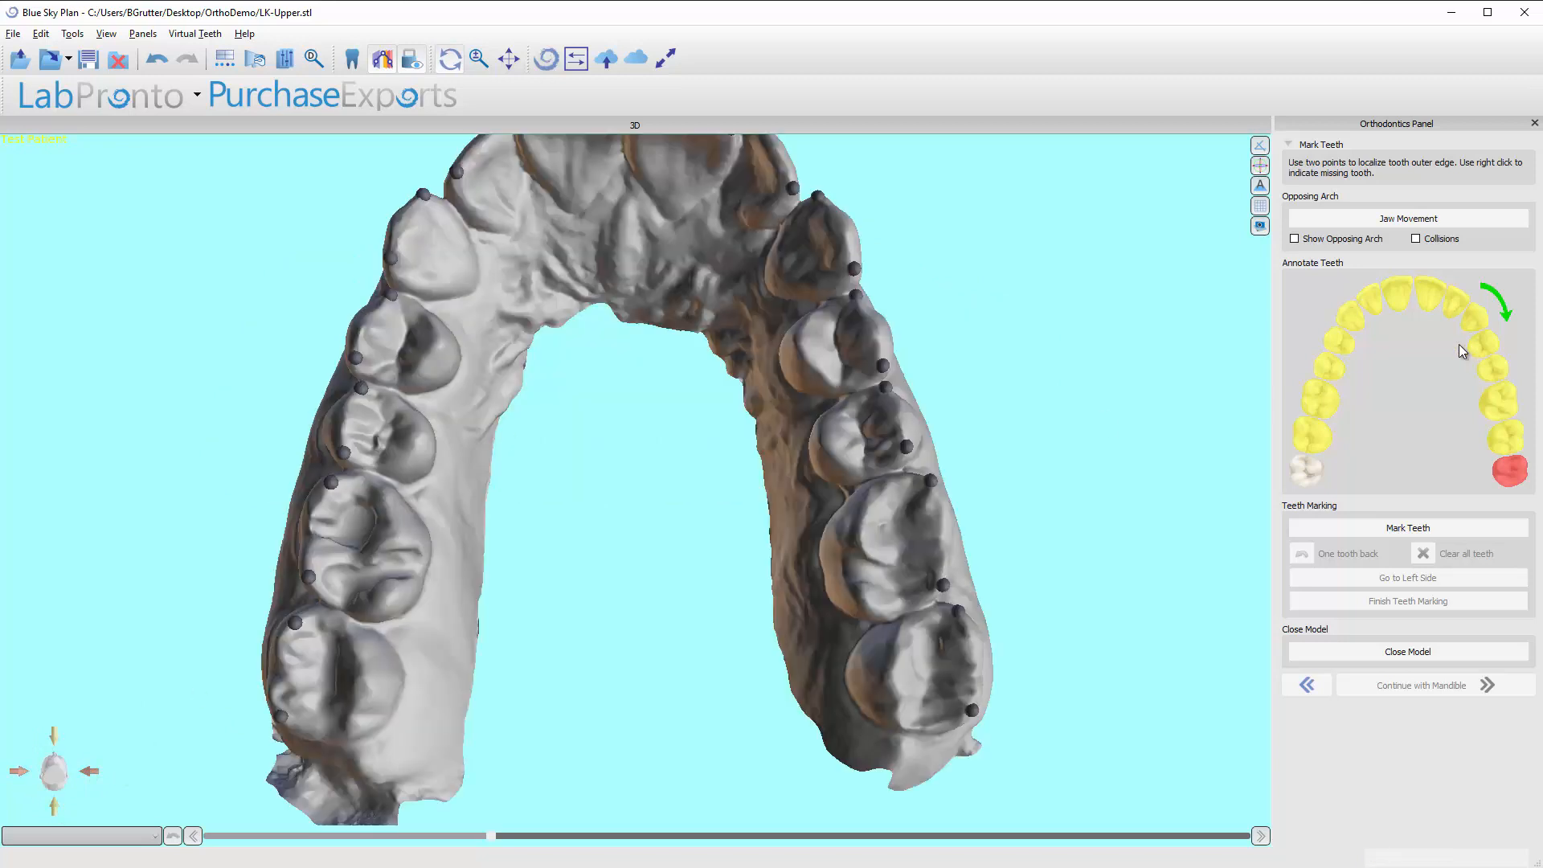
pyautogui.moveTo(602, 159); pyautogui.dragTo(598, 233, button='middle')
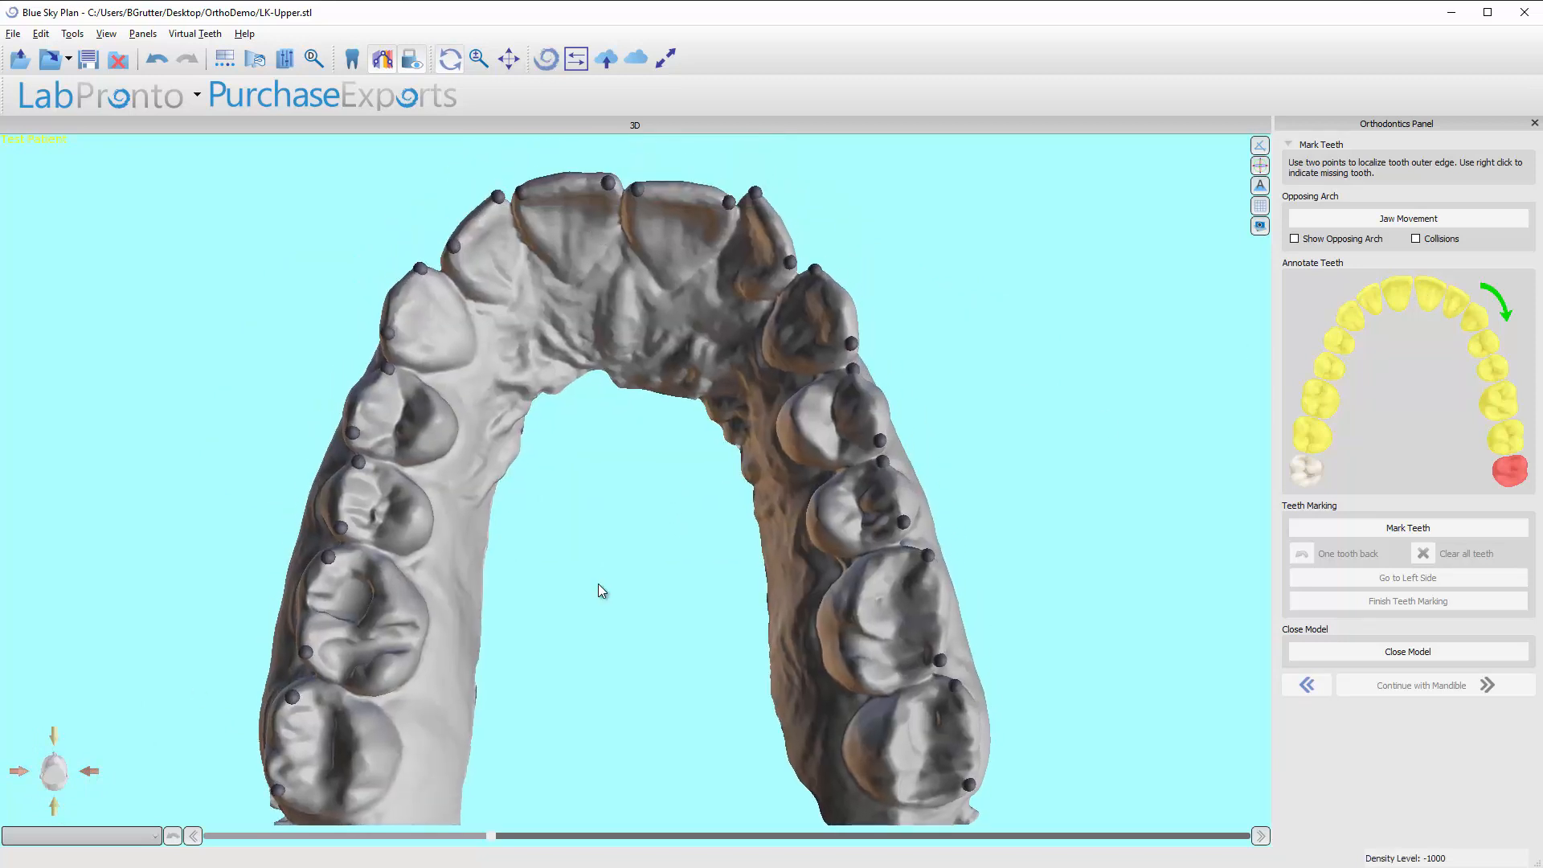
pyautogui.scroll(-2, 598, 583)
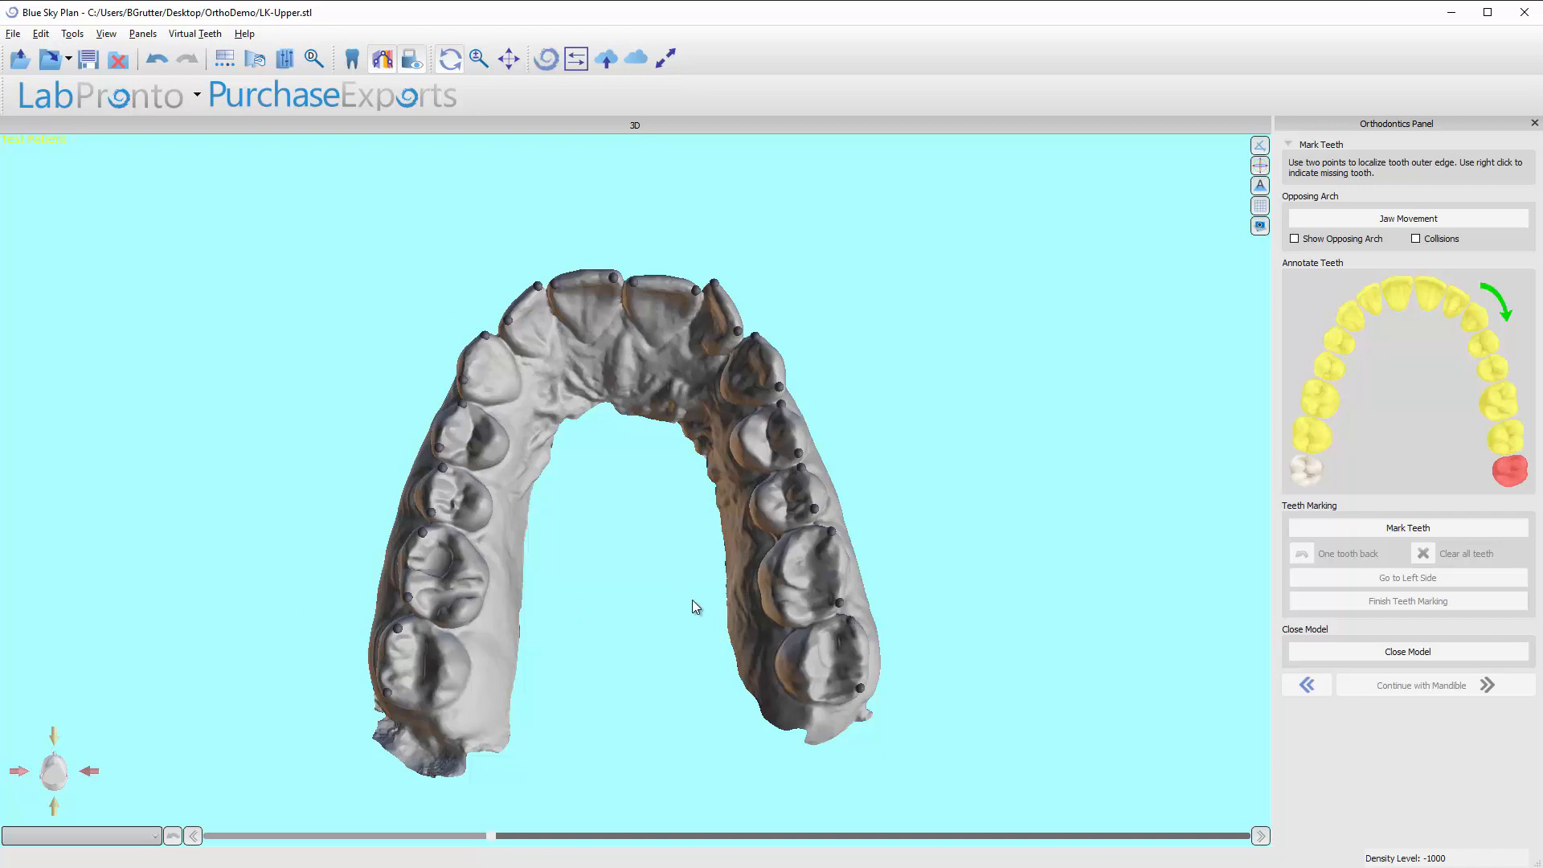
pyautogui.moveTo(918, 555); pyautogui.dragTo(547, 522)
pyautogui.moveTo(1160, 457); pyautogui.dragTo(752, 399)
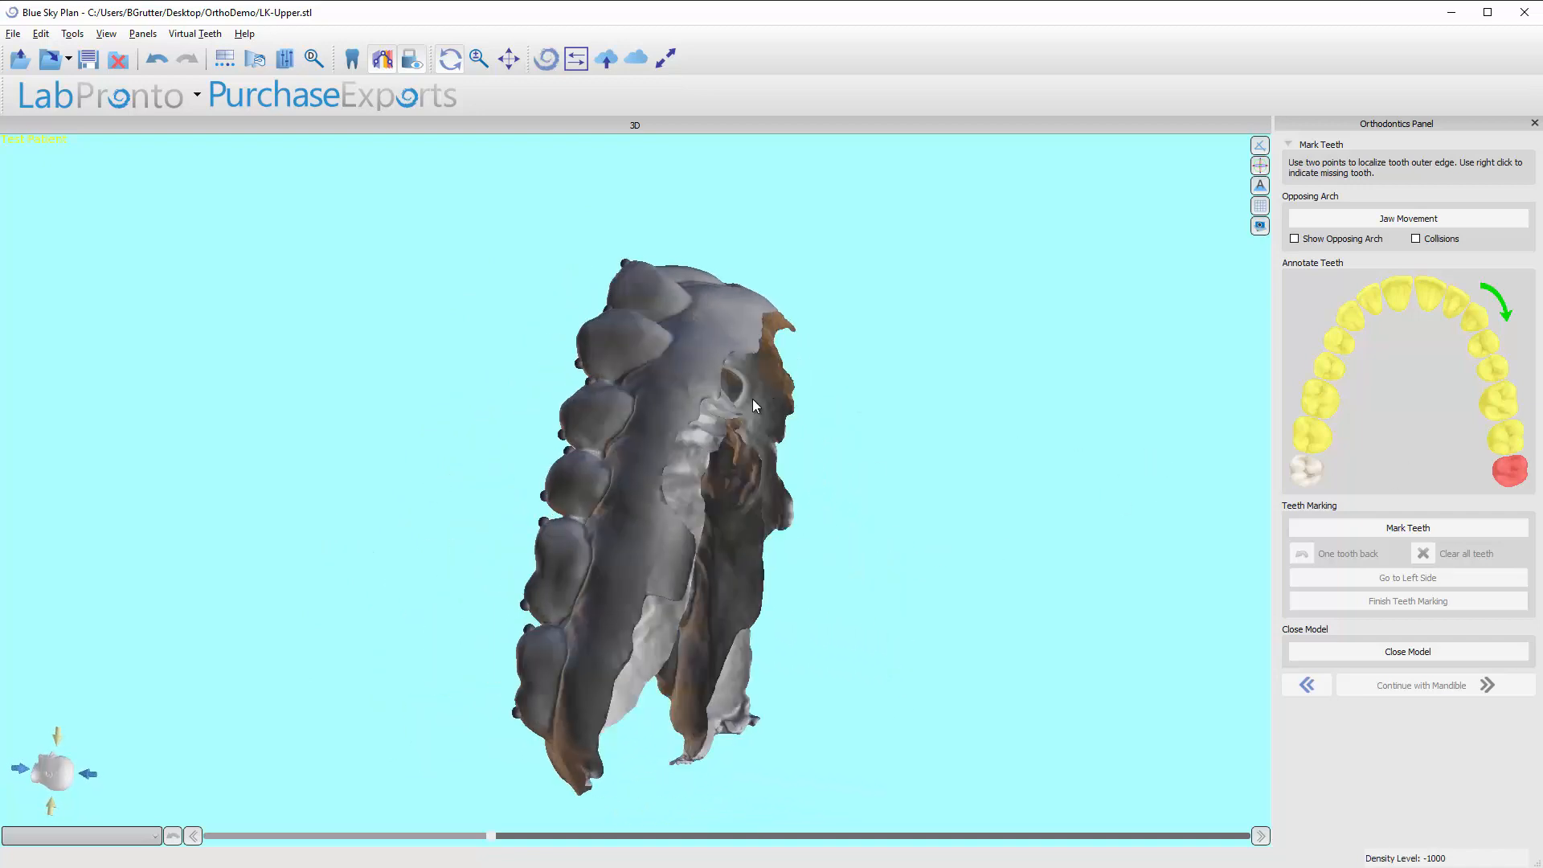
# - Close the open upper arch model
pyautogui.click(1385, 654)
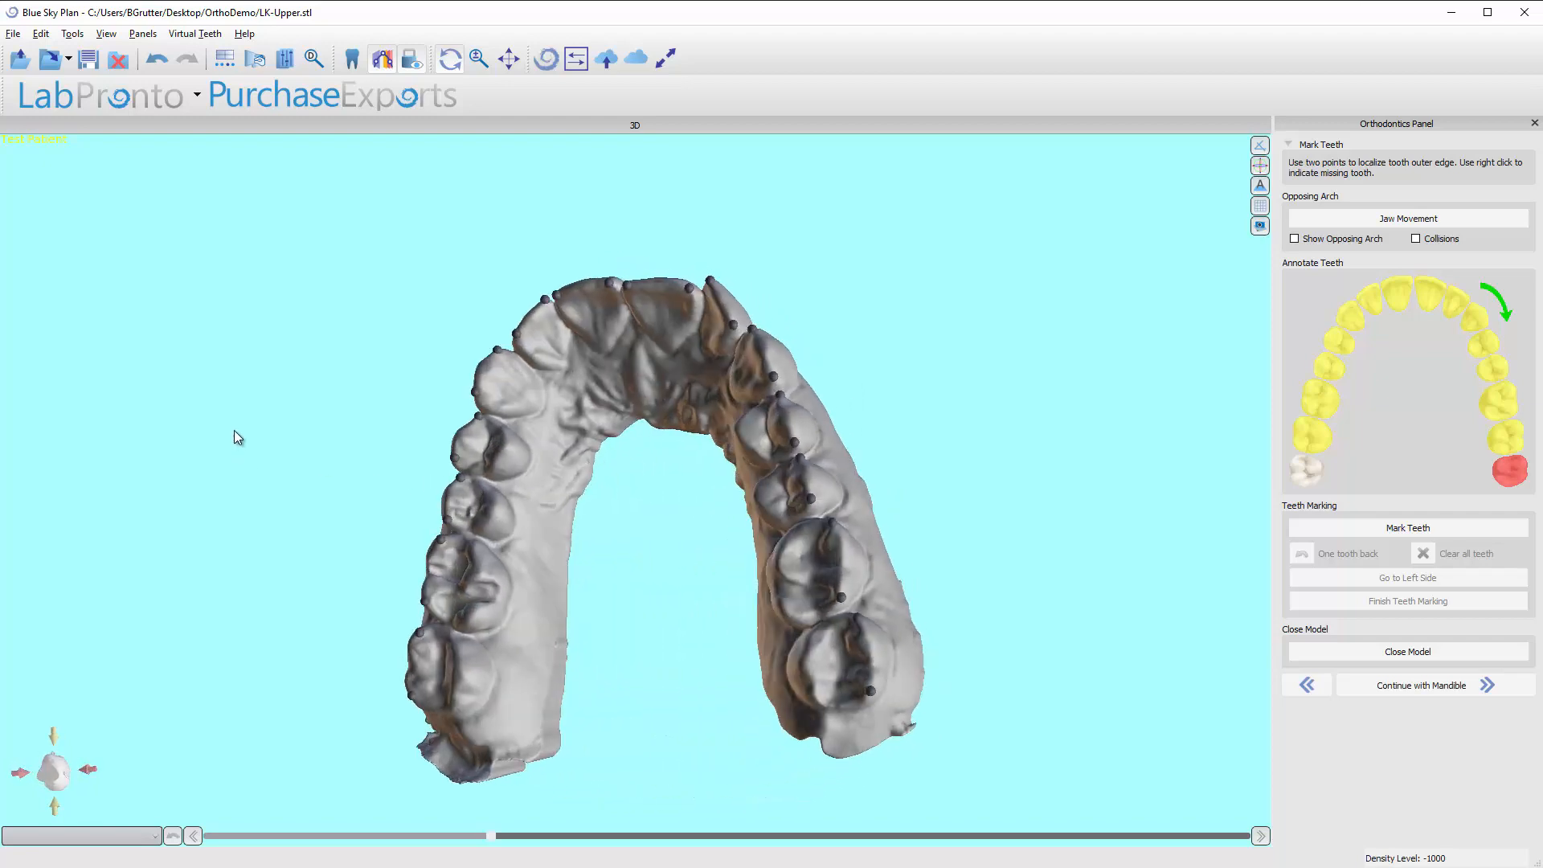
pyautogui.moveTo(233, 430); pyautogui.dragTo(593, 370)
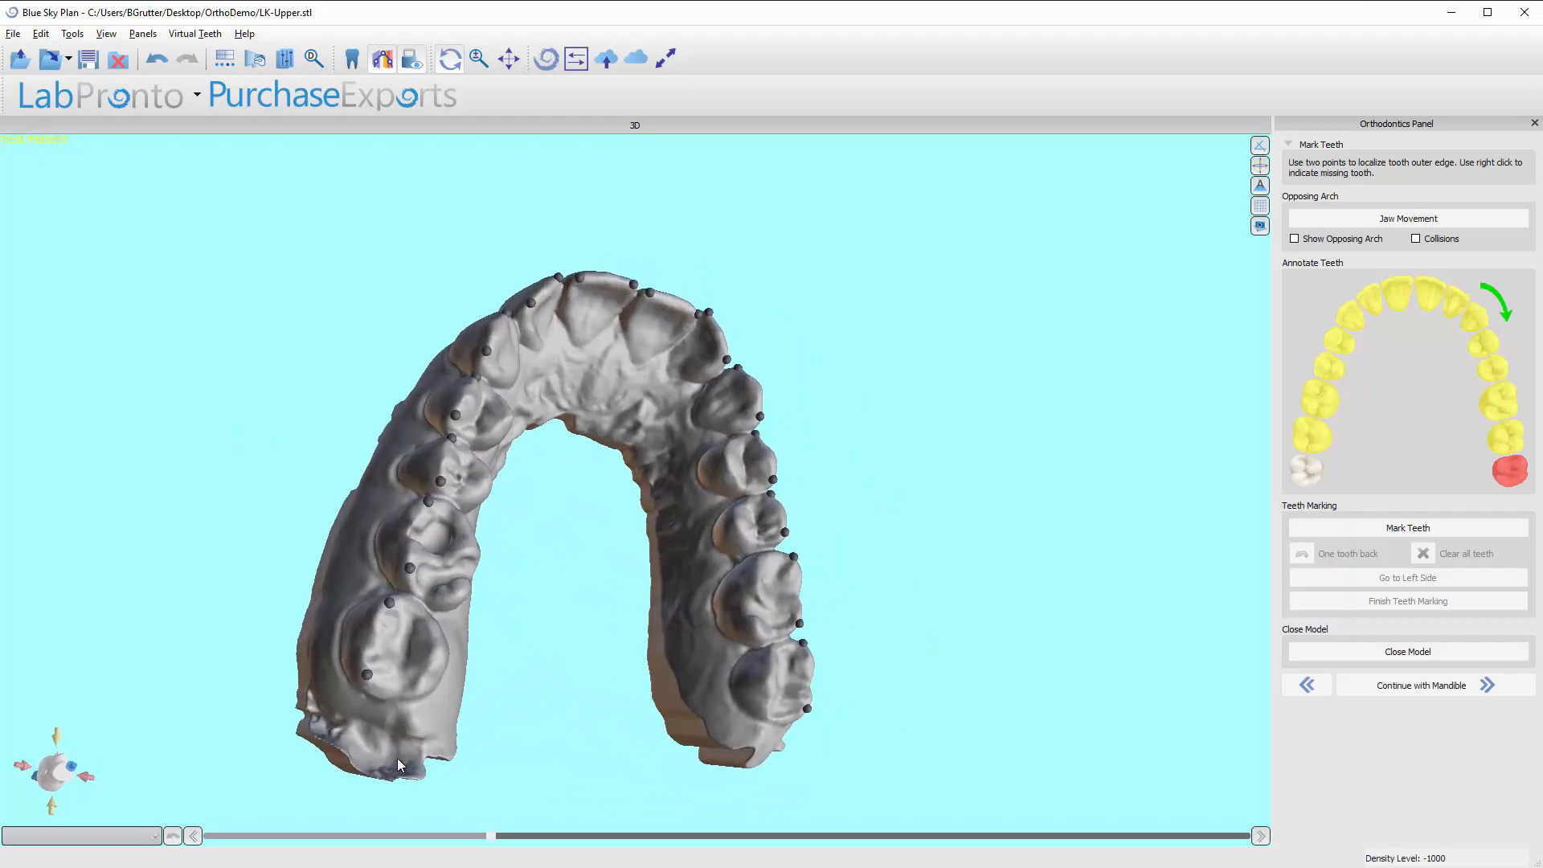
# - Check the closed upper arch from its biting surface and continue with the mandible
pyautogui.moveTo(606, 551); pyautogui.dragTo(549, 562)
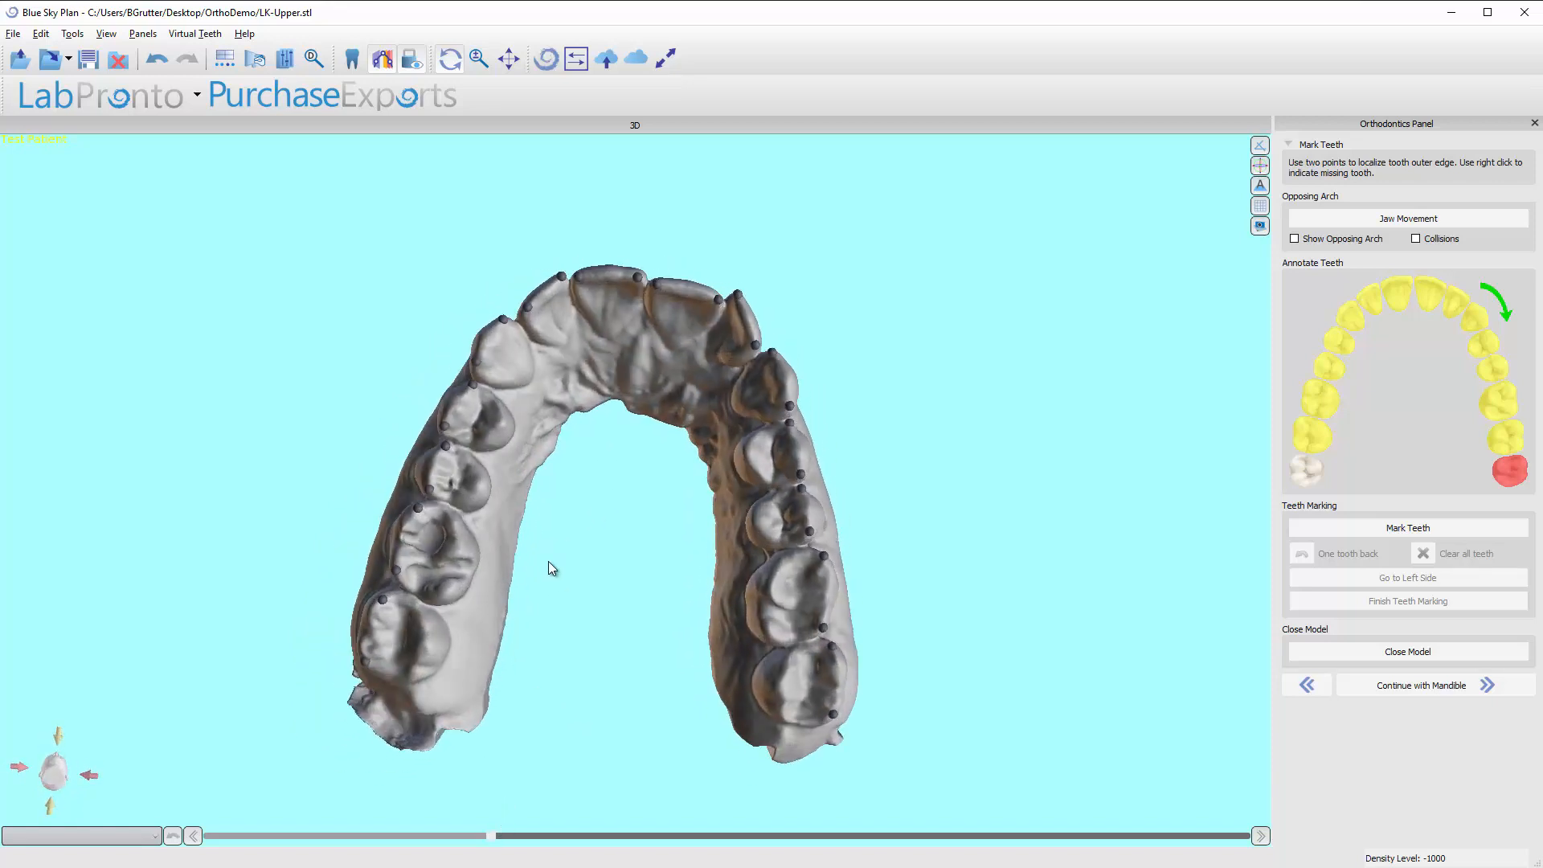
pyautogui.moveTo(596, 679); pyautogui.dragTo(623, 624)
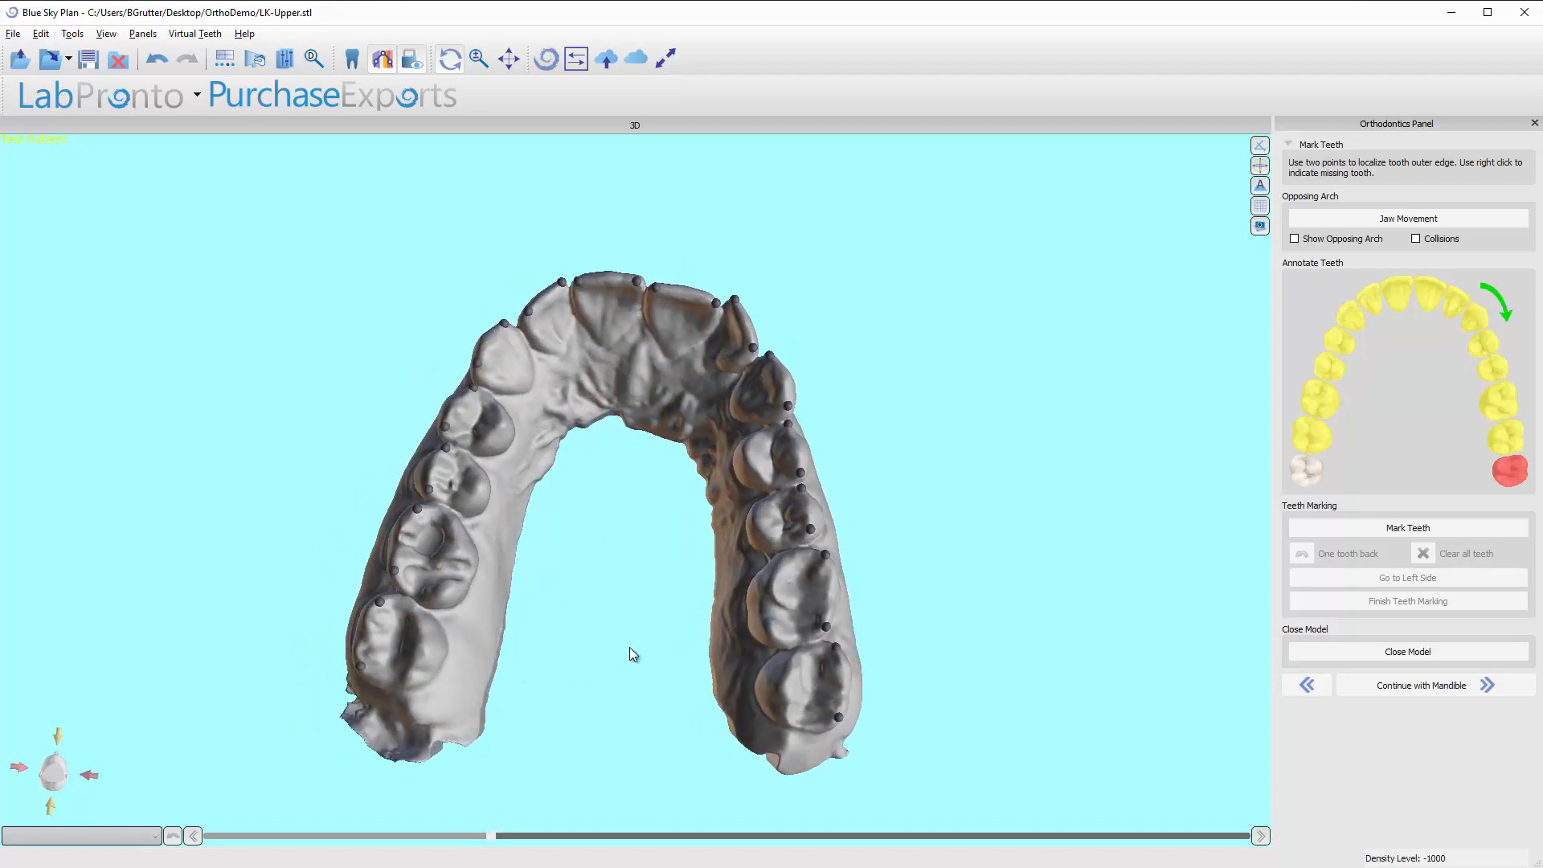
pyautogui.click(1408, 688)
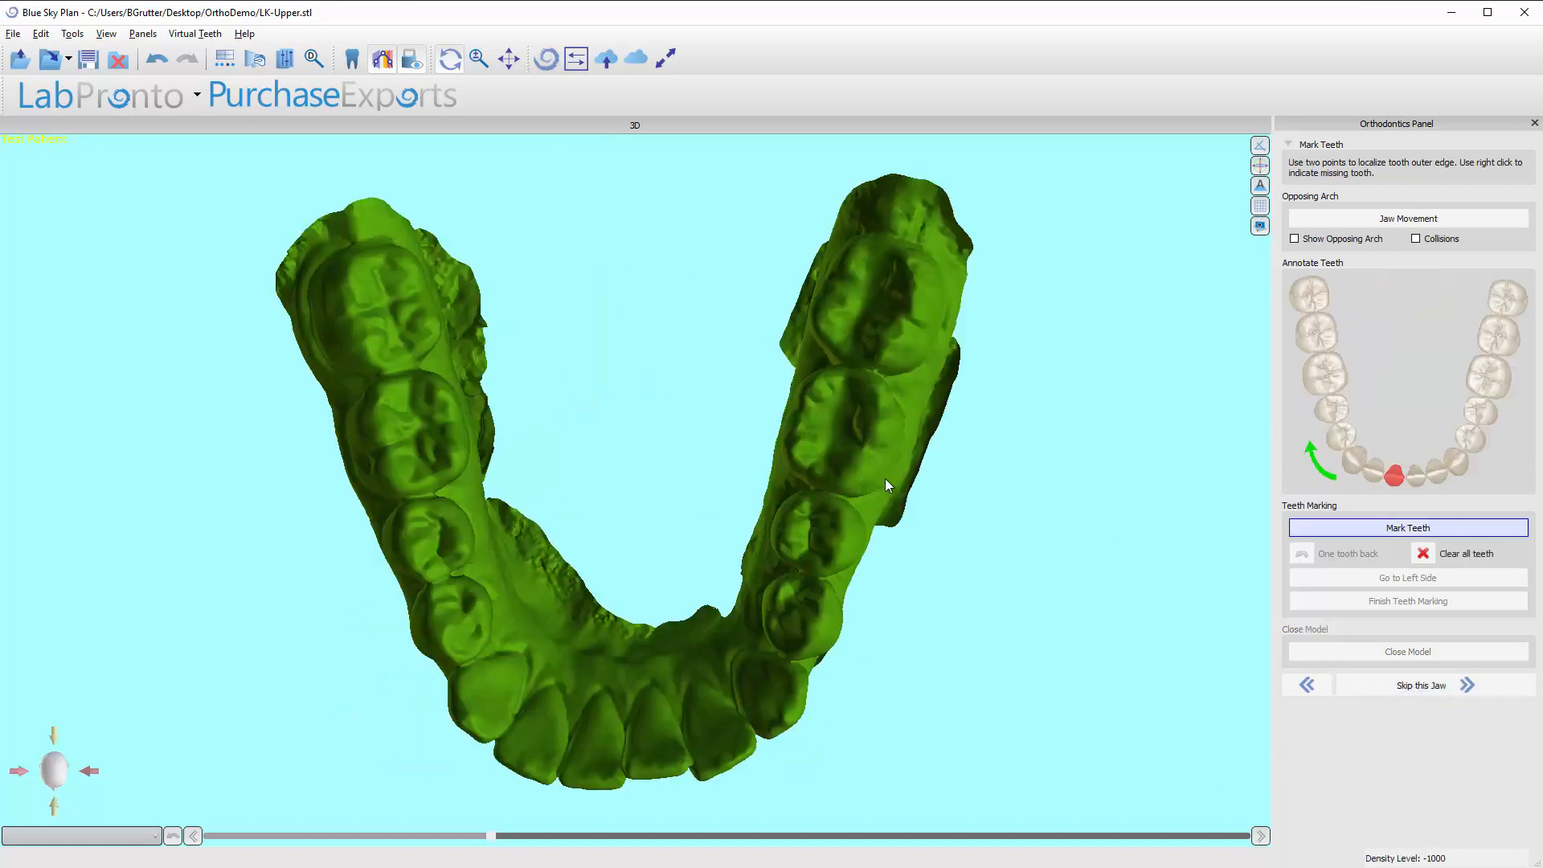
# - Mark the outer edges of the lower right central incisor, lateral incisor and canine with two points each
pyautogui.click(630, 749)
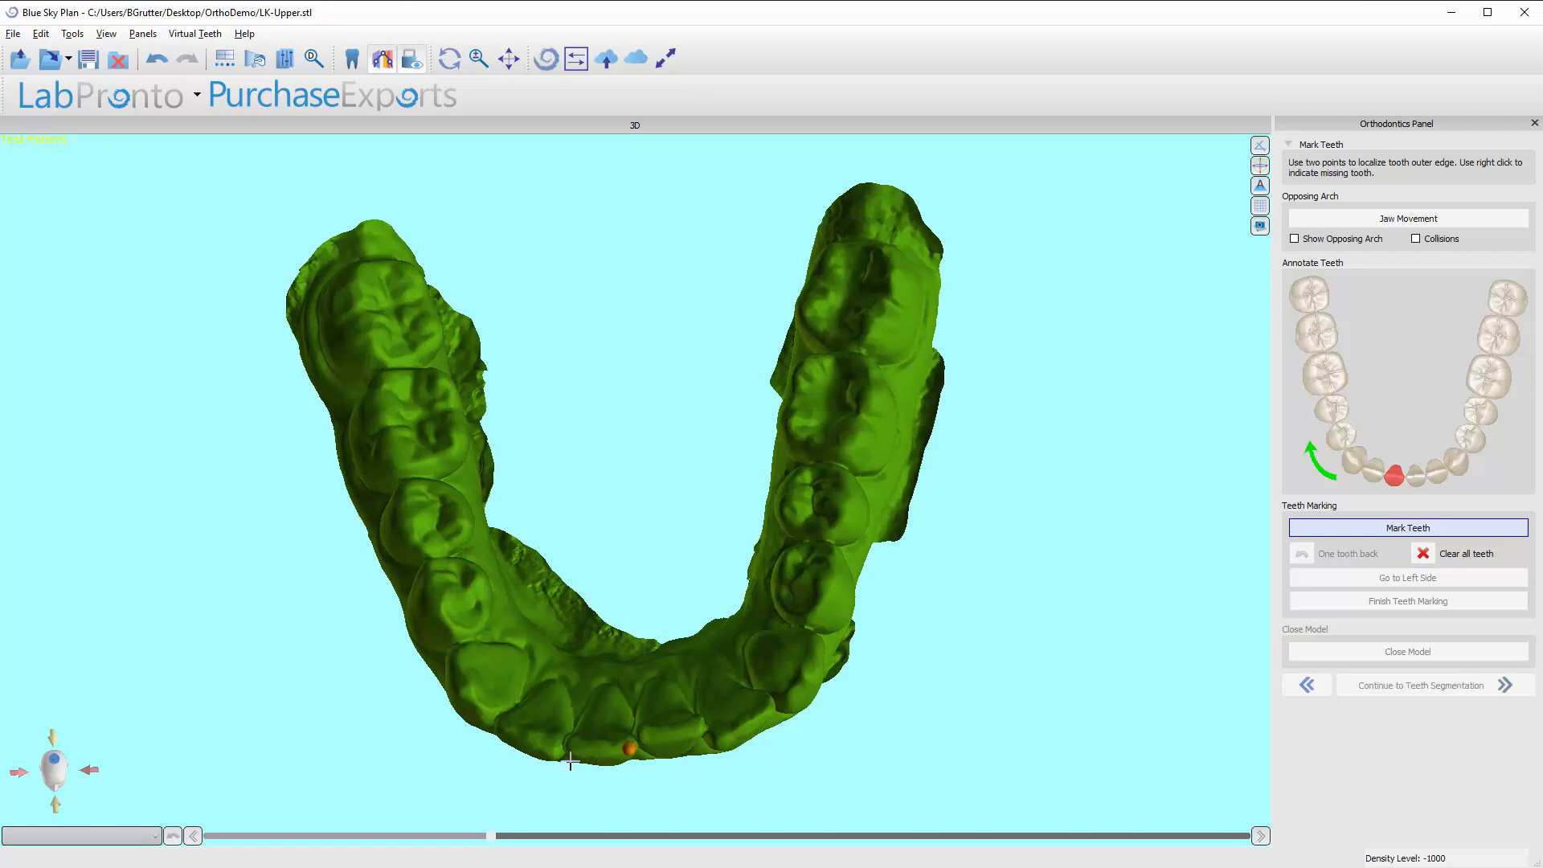
pyautogui.click(572, 749)
pyautogui.click(558, 749)
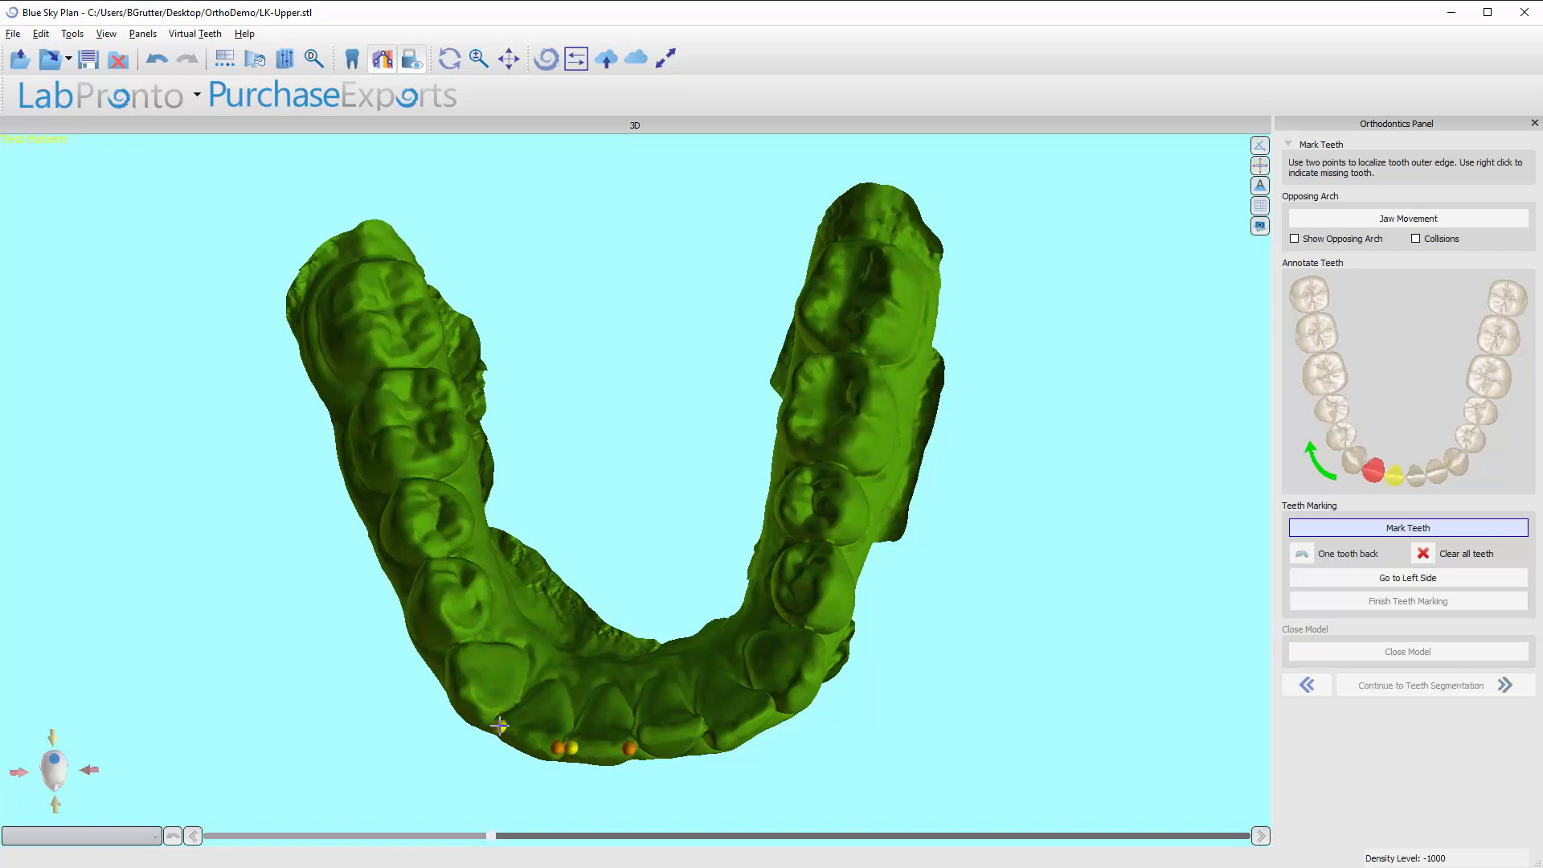
pyautogui.click(500, 727)
pyautogui.click(486, 712)
pyautogui.click(455, 655)
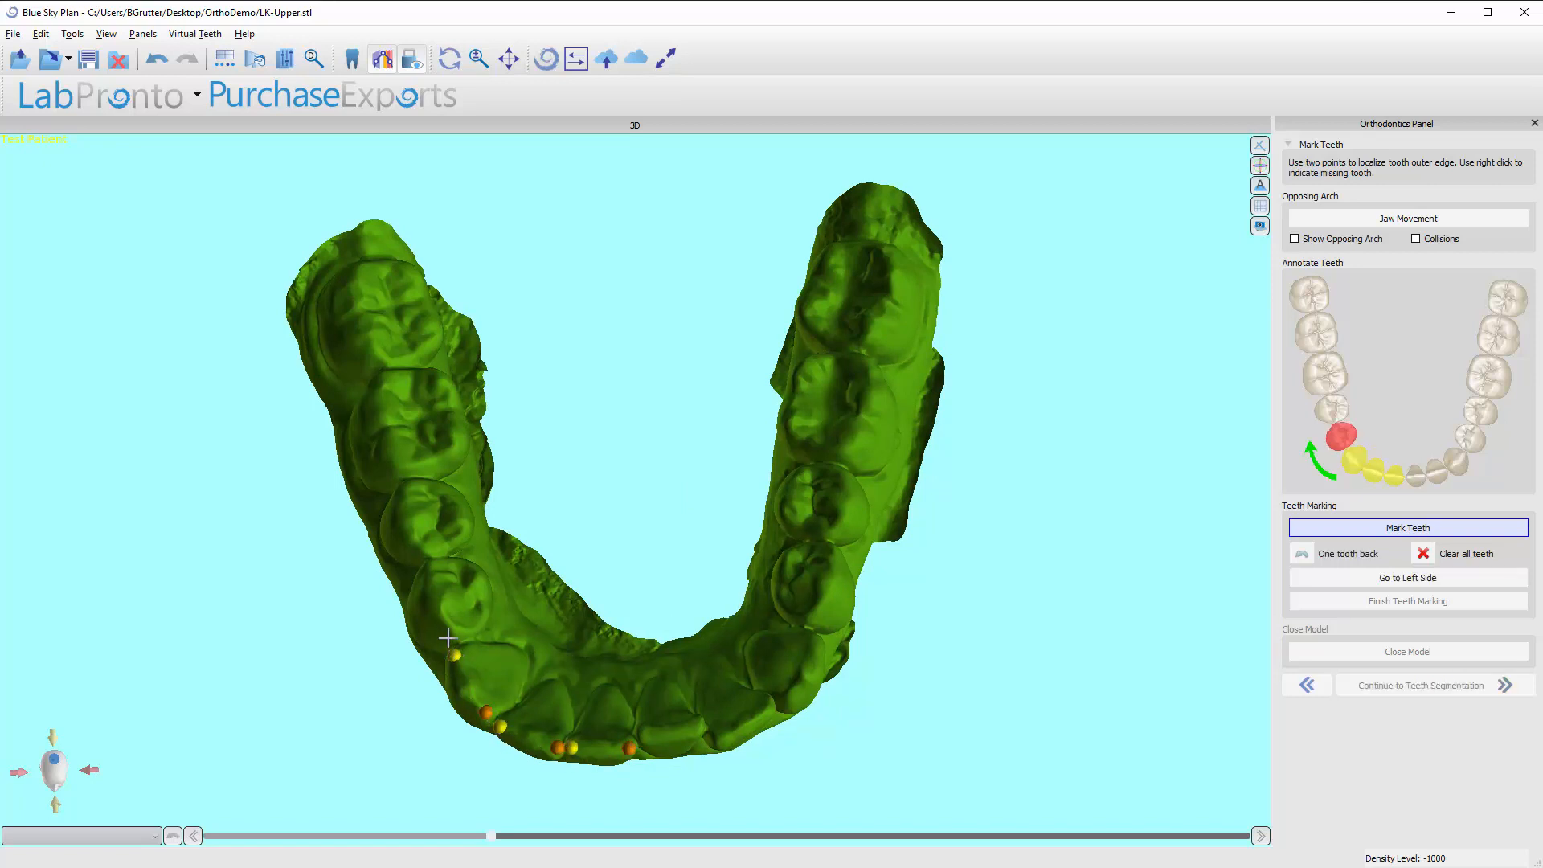
# - Mark the outer edges of the lower right first and second premolars with two points each
pyautogui.click(453, 631)
pyautogui.click(431, 565)
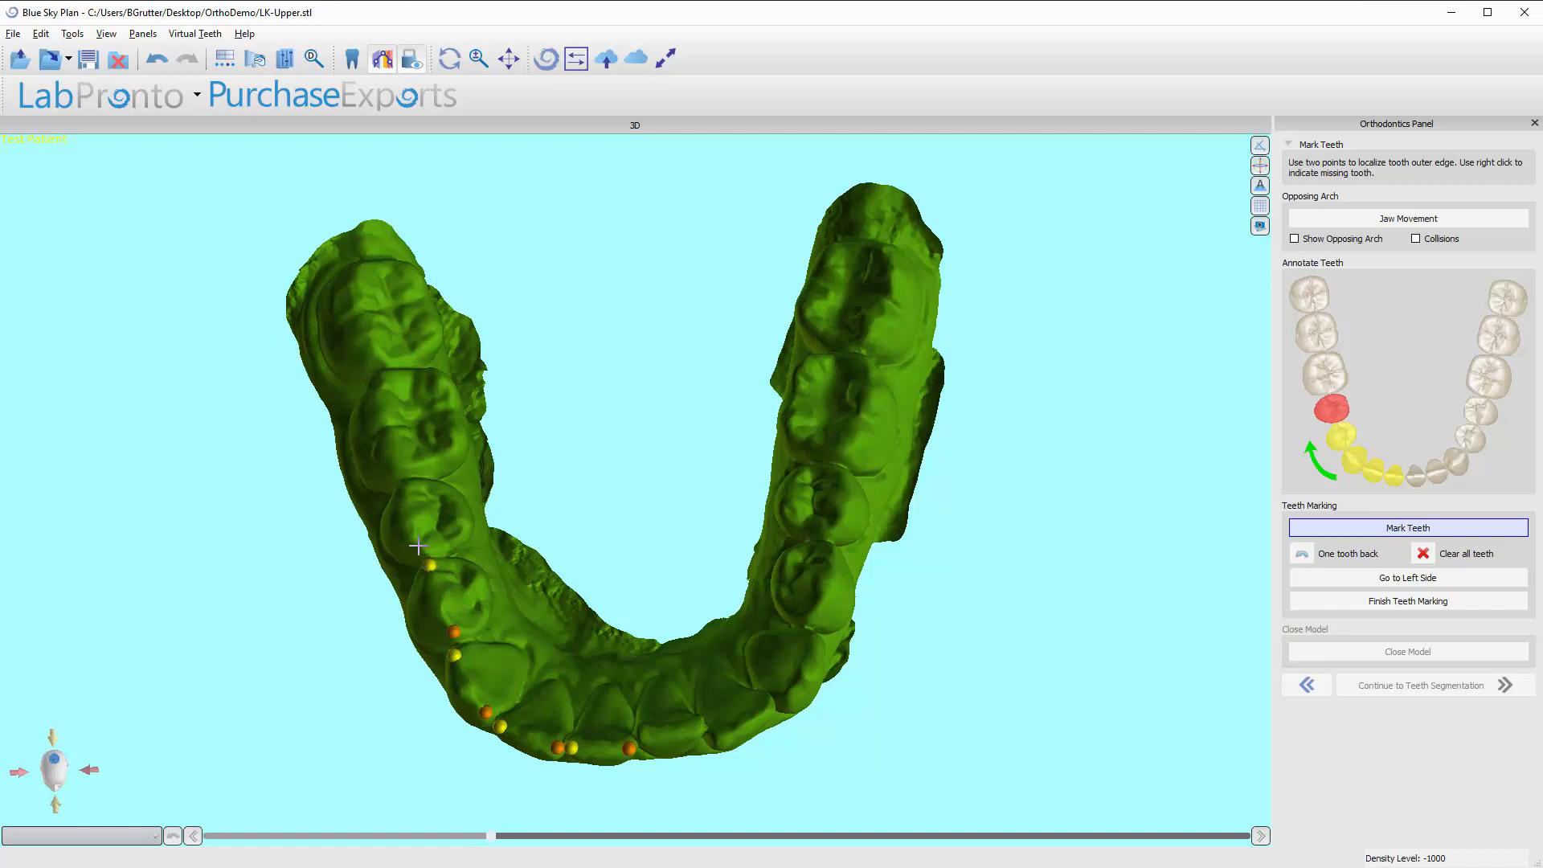
pyautogui.click(425, 547)
pyautogui.click(408, 488)
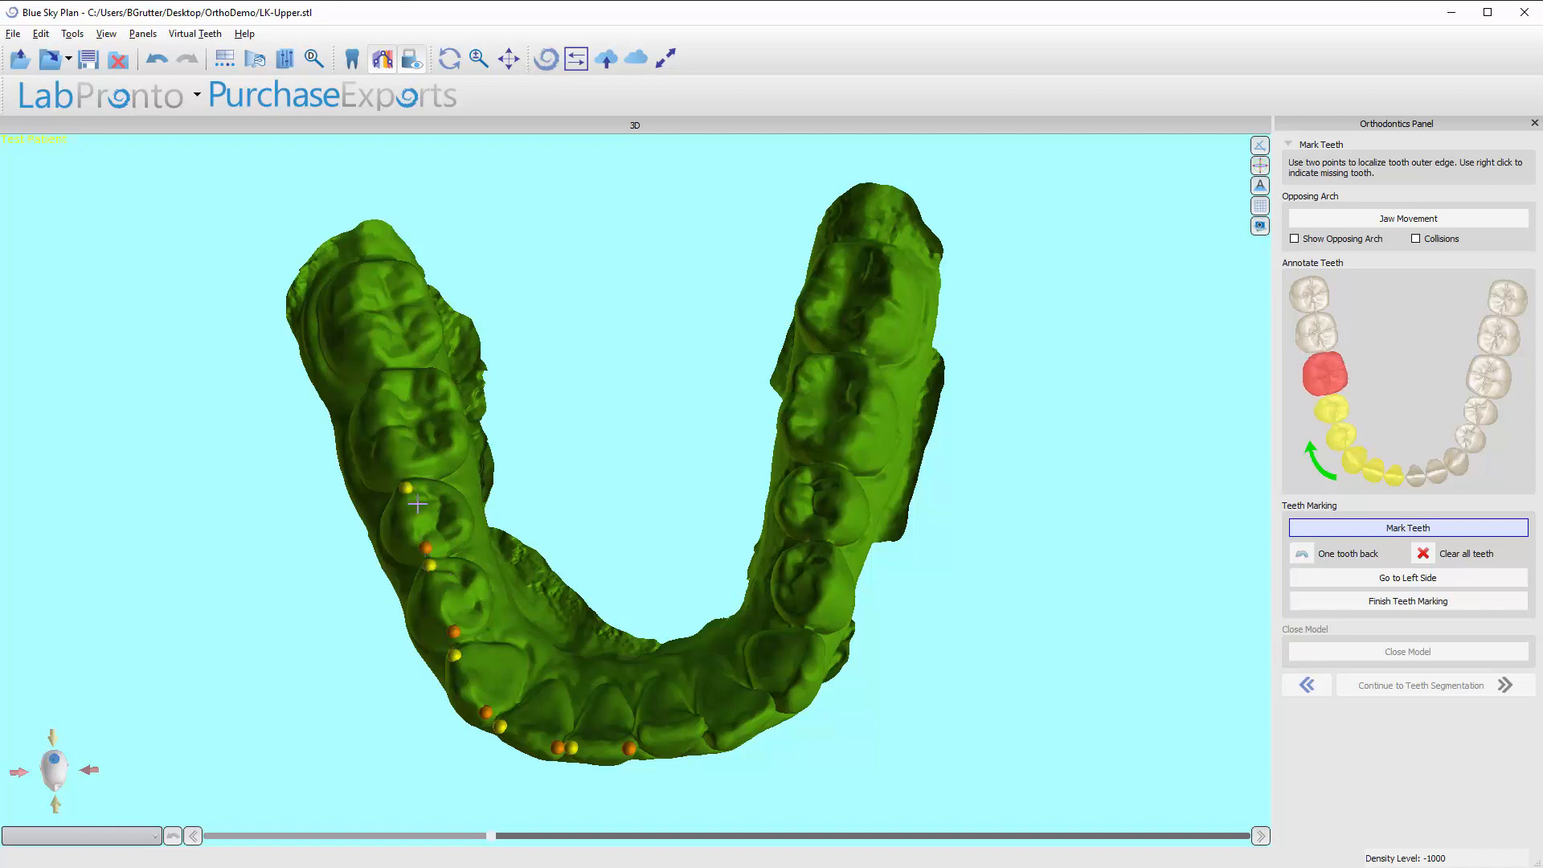
# - Mark the lower right first and second molars with two points each and indicate the third molar as missing
pyautogui.click(401, 464)
pyautogui.click(383, 381)
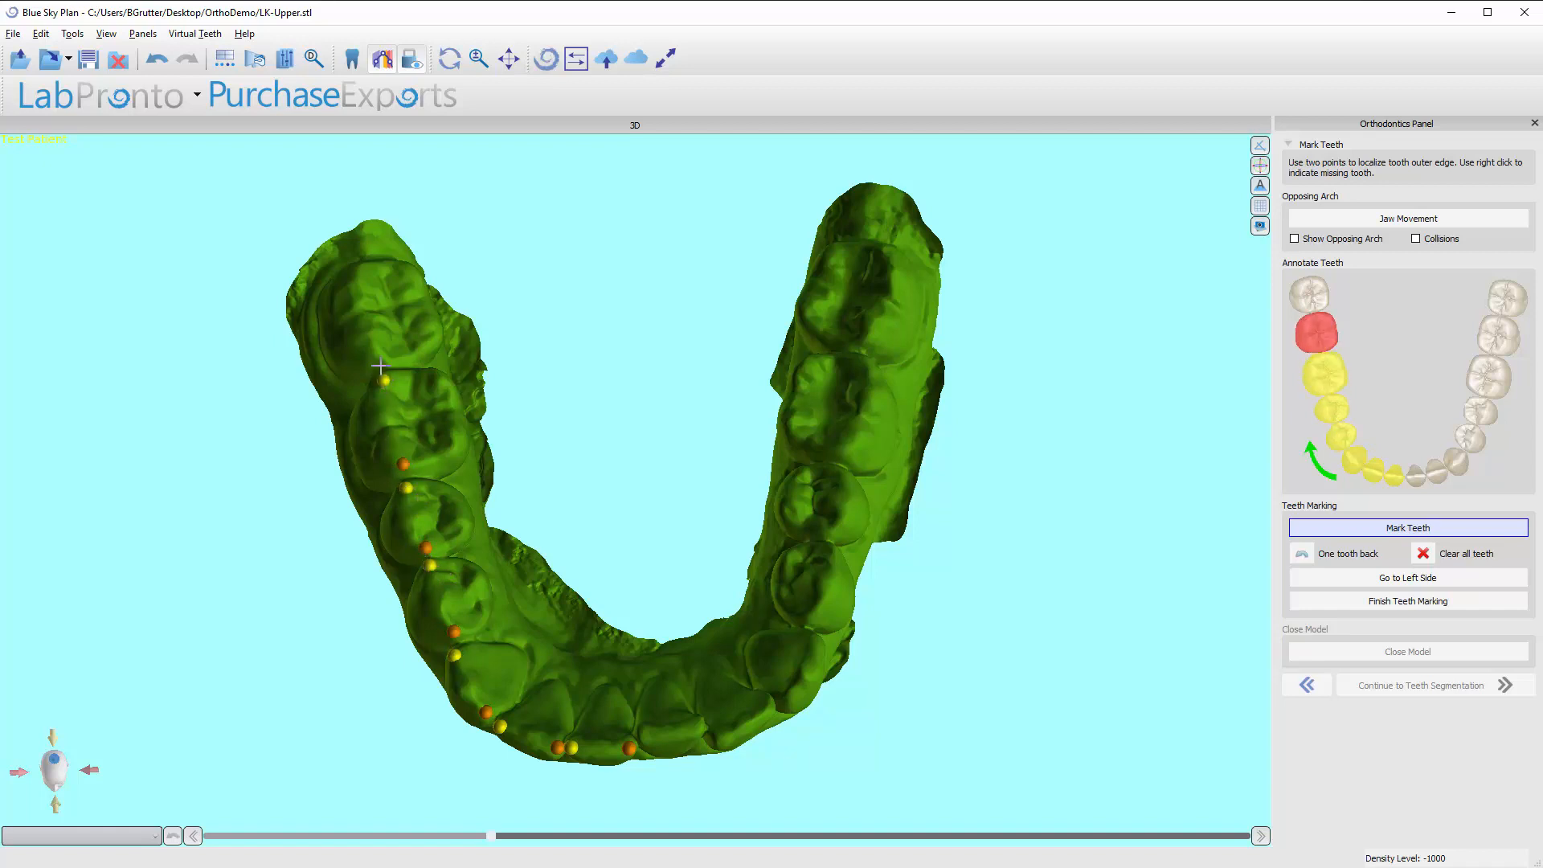
pyautogui.click(379, 358)
pyautogui.click(357, 272)
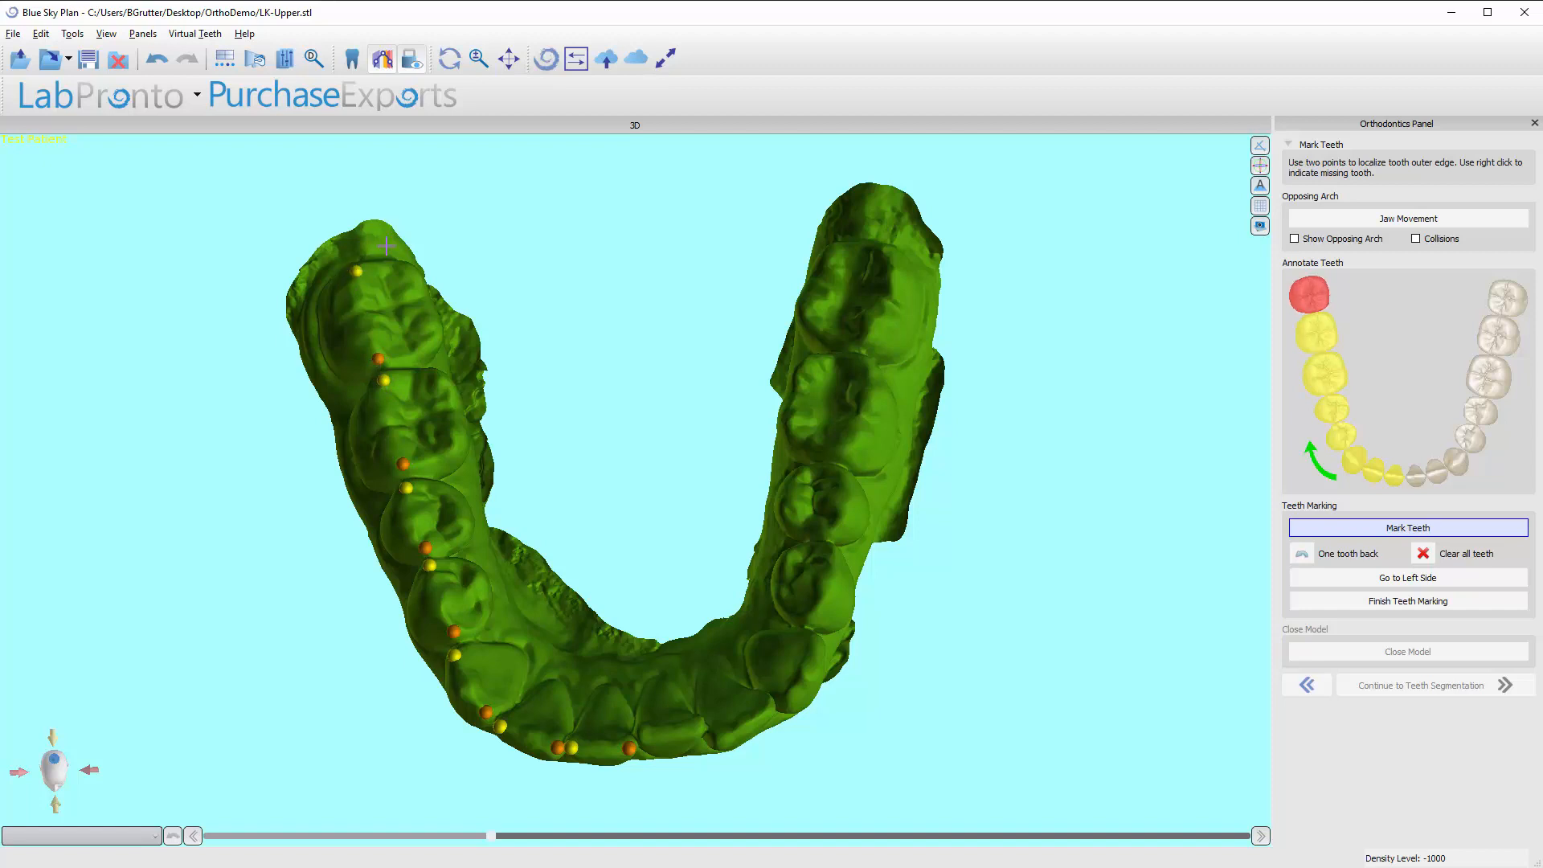
pyautogui.rightClick(380, 242)
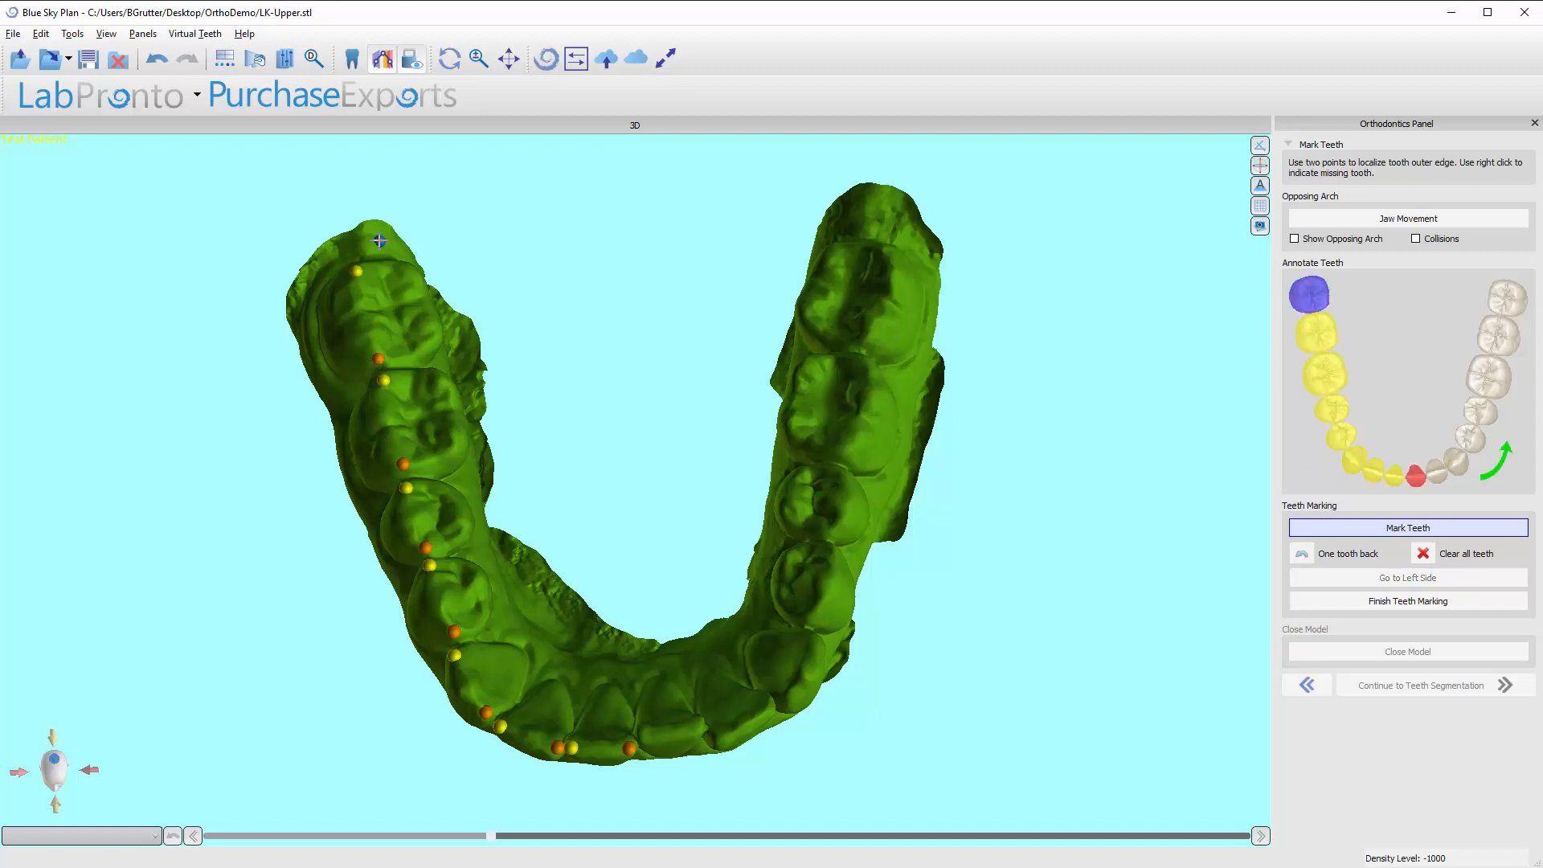
# - Mark the outer edges of the lower left central incisor, lateral incisor and canine with two points each
pyautogui.click(644, 734)
pyautogui.click(699, 724)
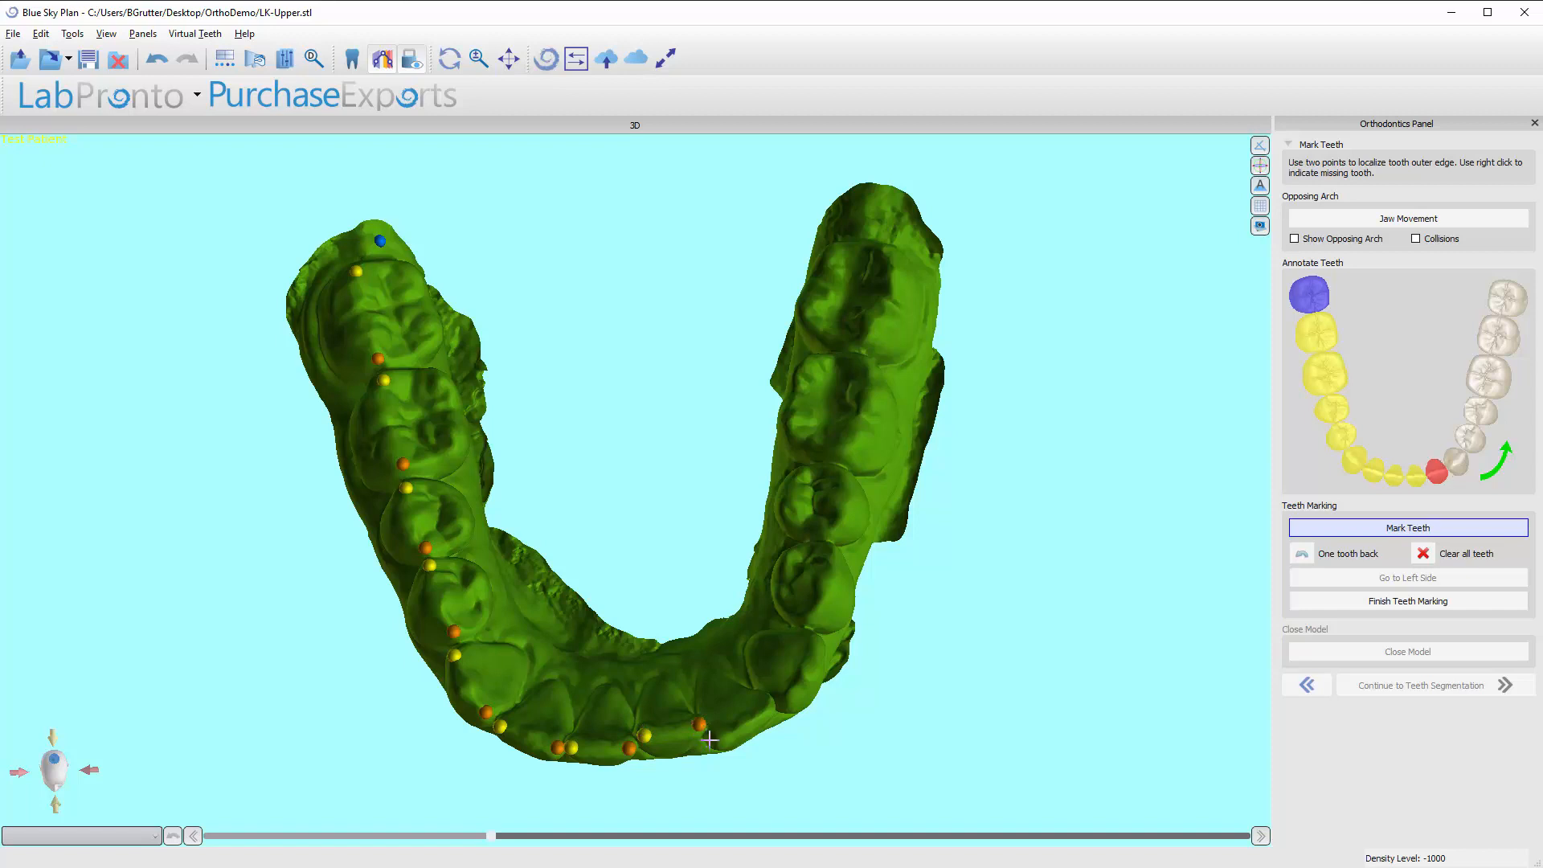
pyautogui.click(716, 742)
pyautogui.click(769, 703)
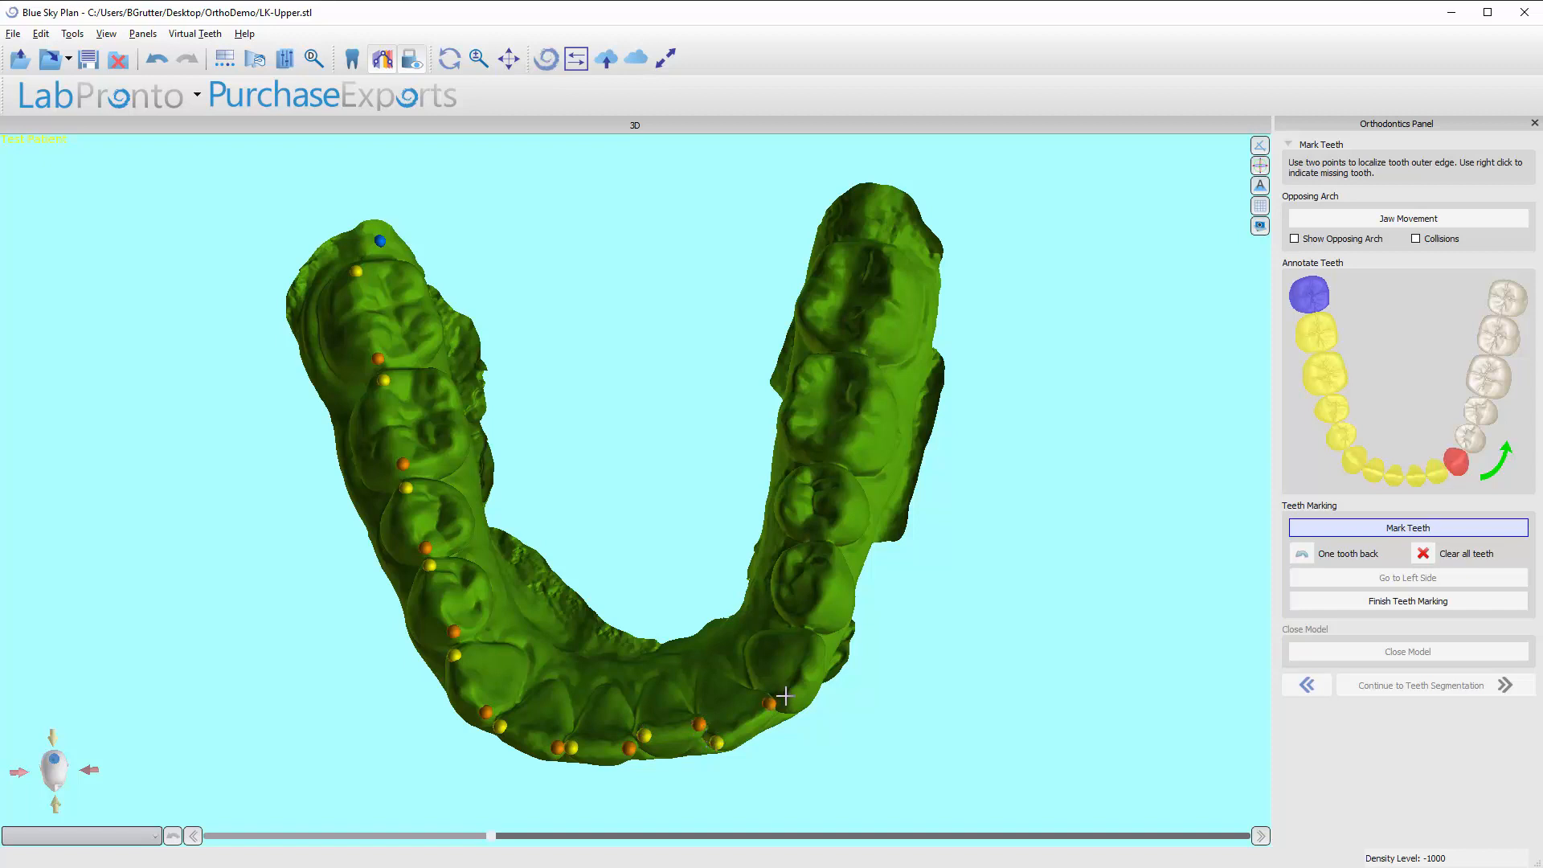
pyautogui.click(791, 697)
pyautogui.click(816, 647)
# - Mark the outer edges of the lower left first and second premolars with two points each
pyautogui.click(816, 610)
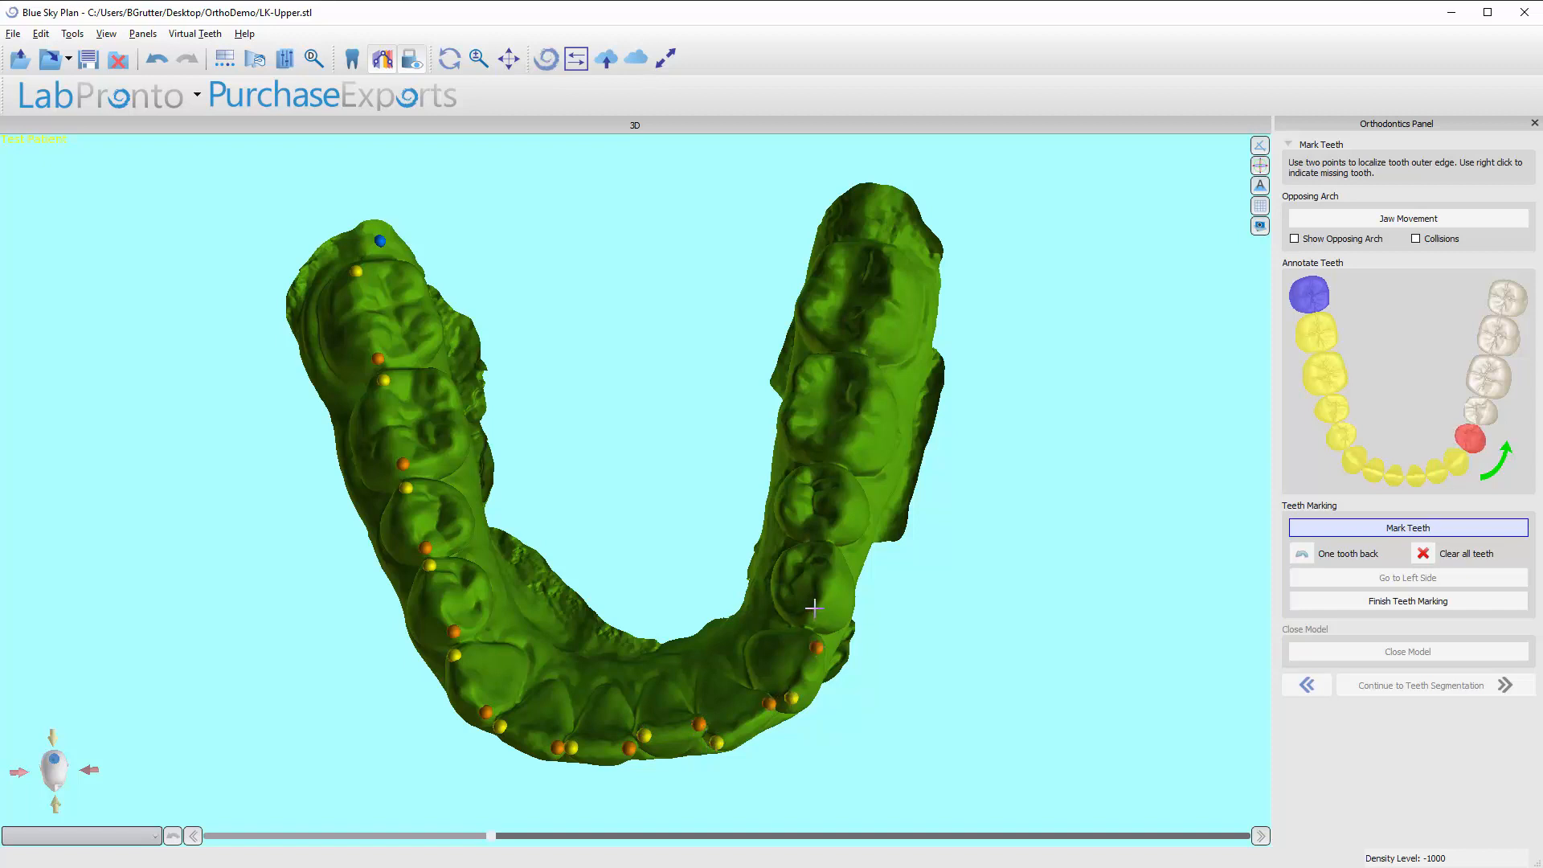
pyautogui.click(834, 548)
pyautogui.click(834, 530)
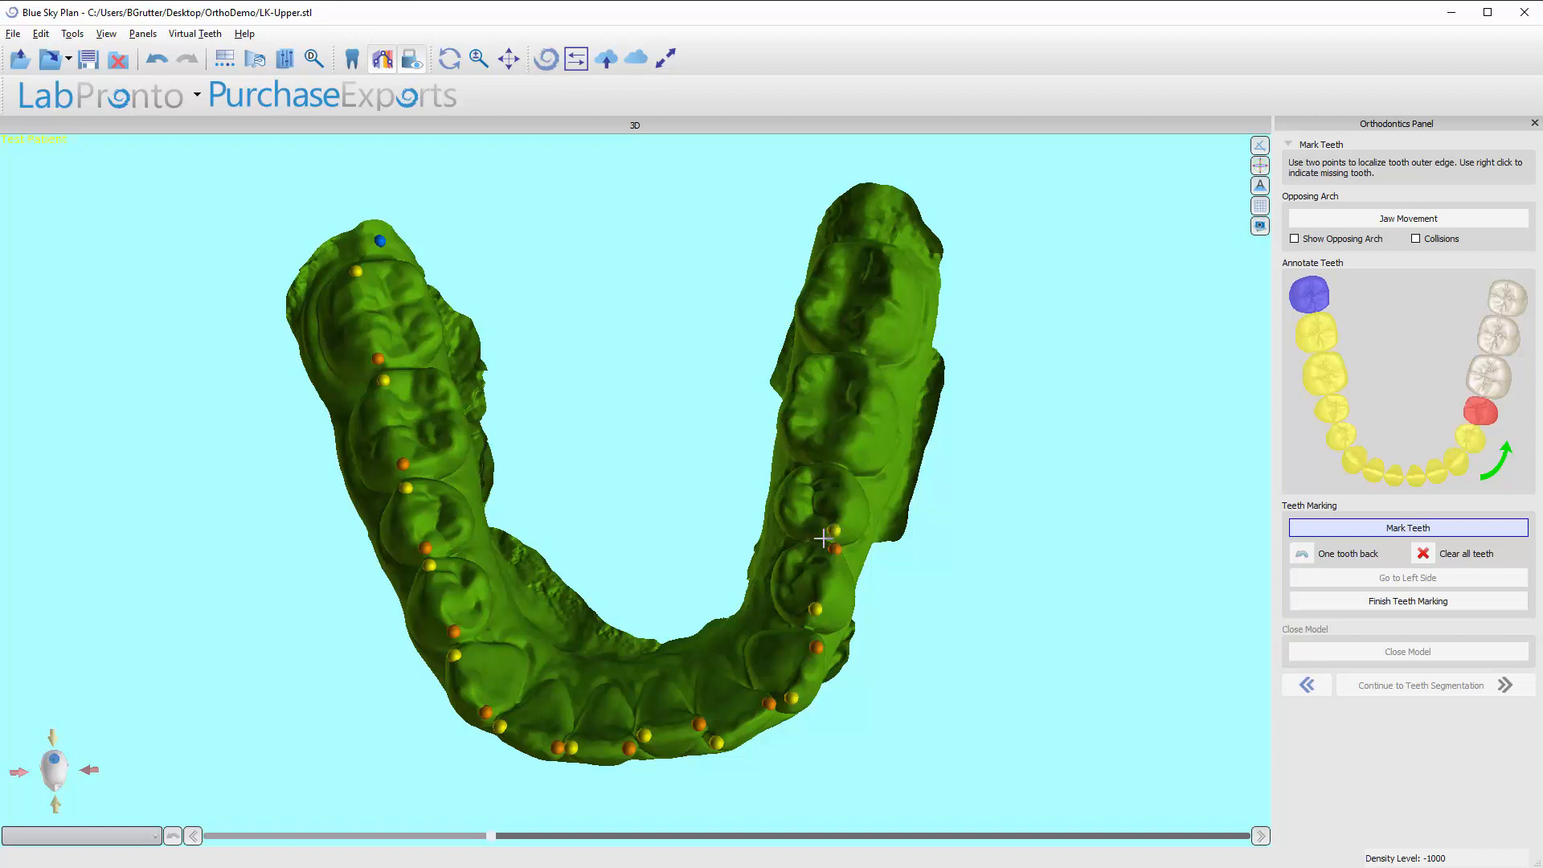
pyautogui.click(845, 477)
# - Mark the lower left first and second molars with two points each and finish the teeth marking
pyautogui.click(852, 450)
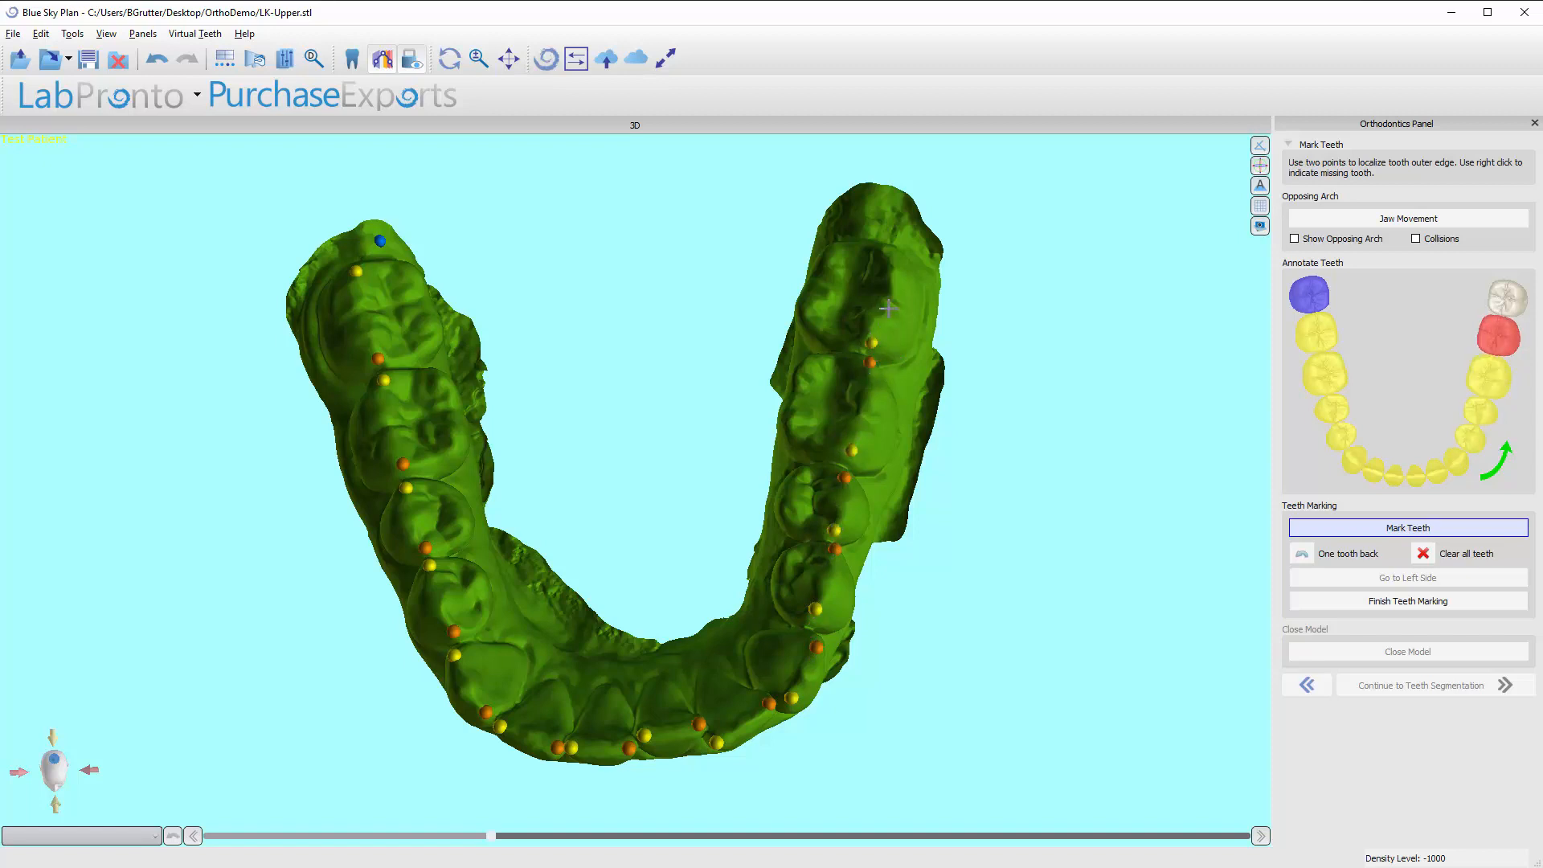
pyautogui.click(892, 260)
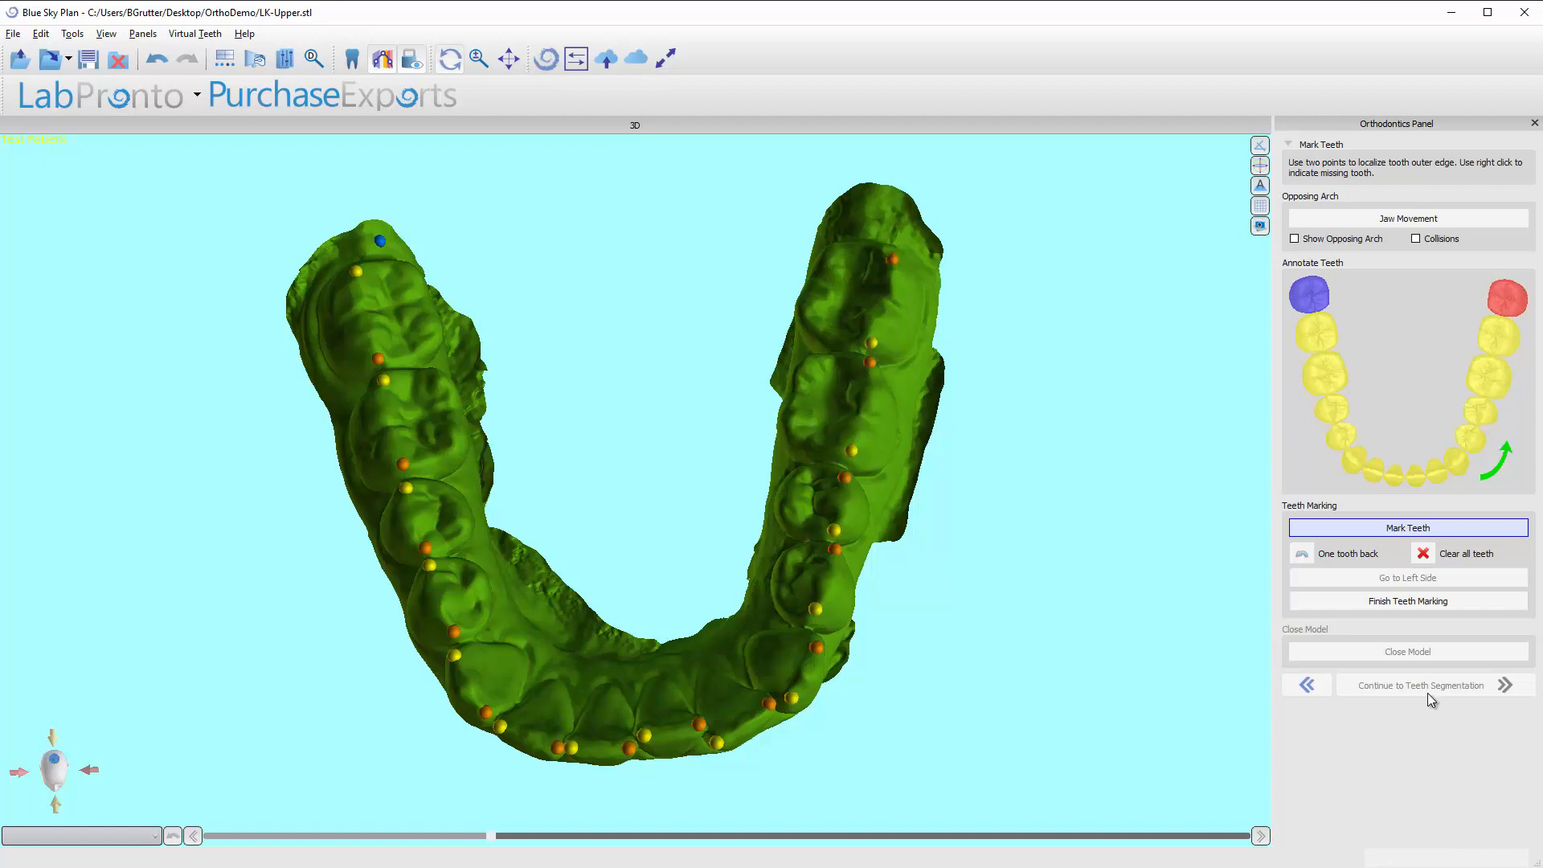
pyautogui.click(1379, 603)
# - Close the open lower arch model and continue to teeth segmentation
pyautogui.click(1421, 656)
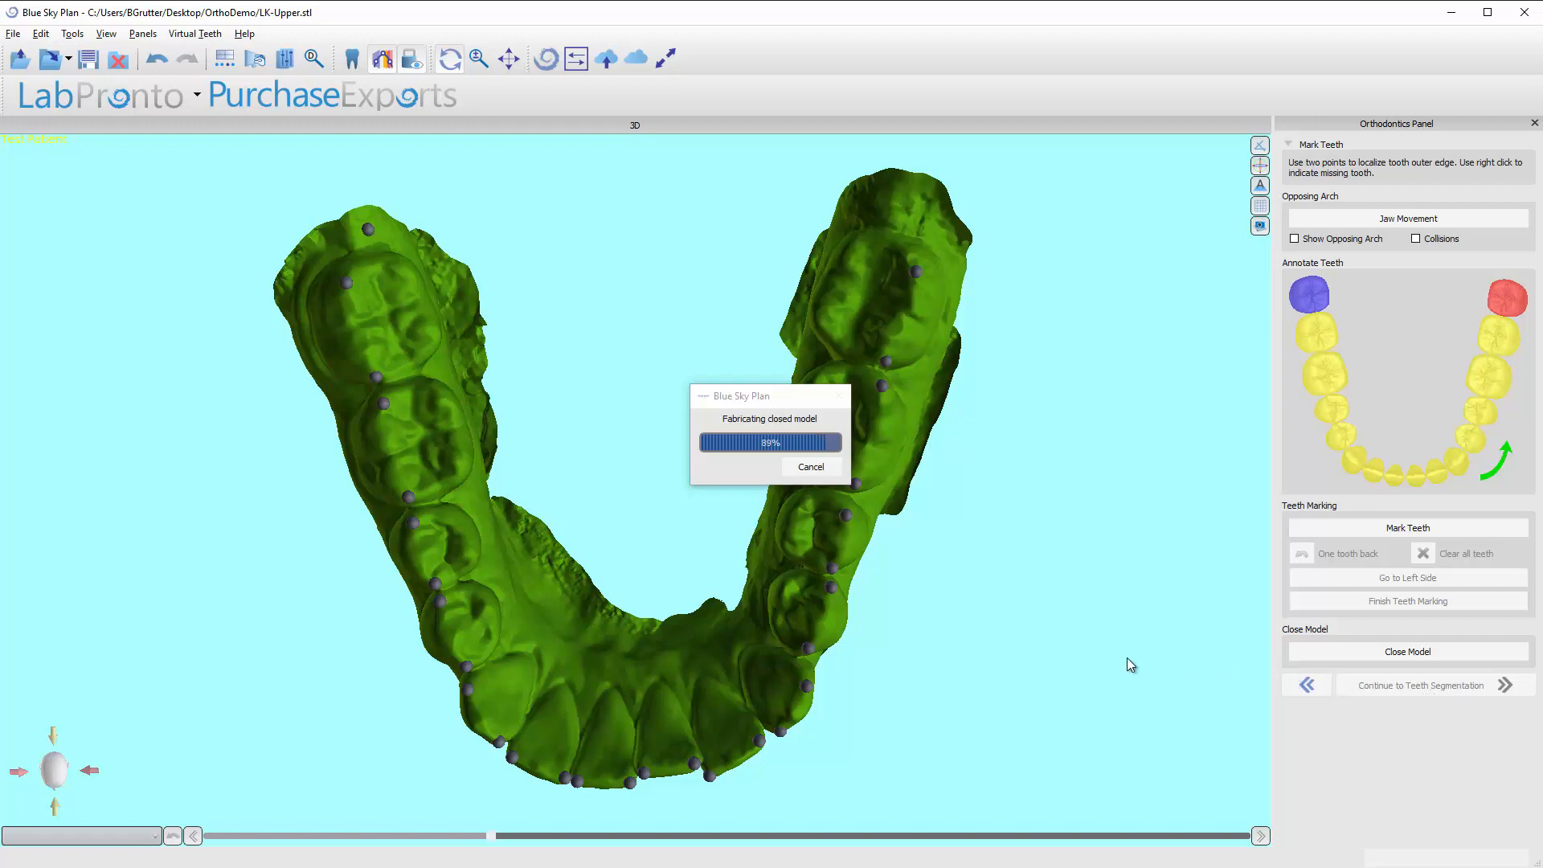
pyautogui.moveTo(1003, 638); pyautogui.dragTo(1037, 562)
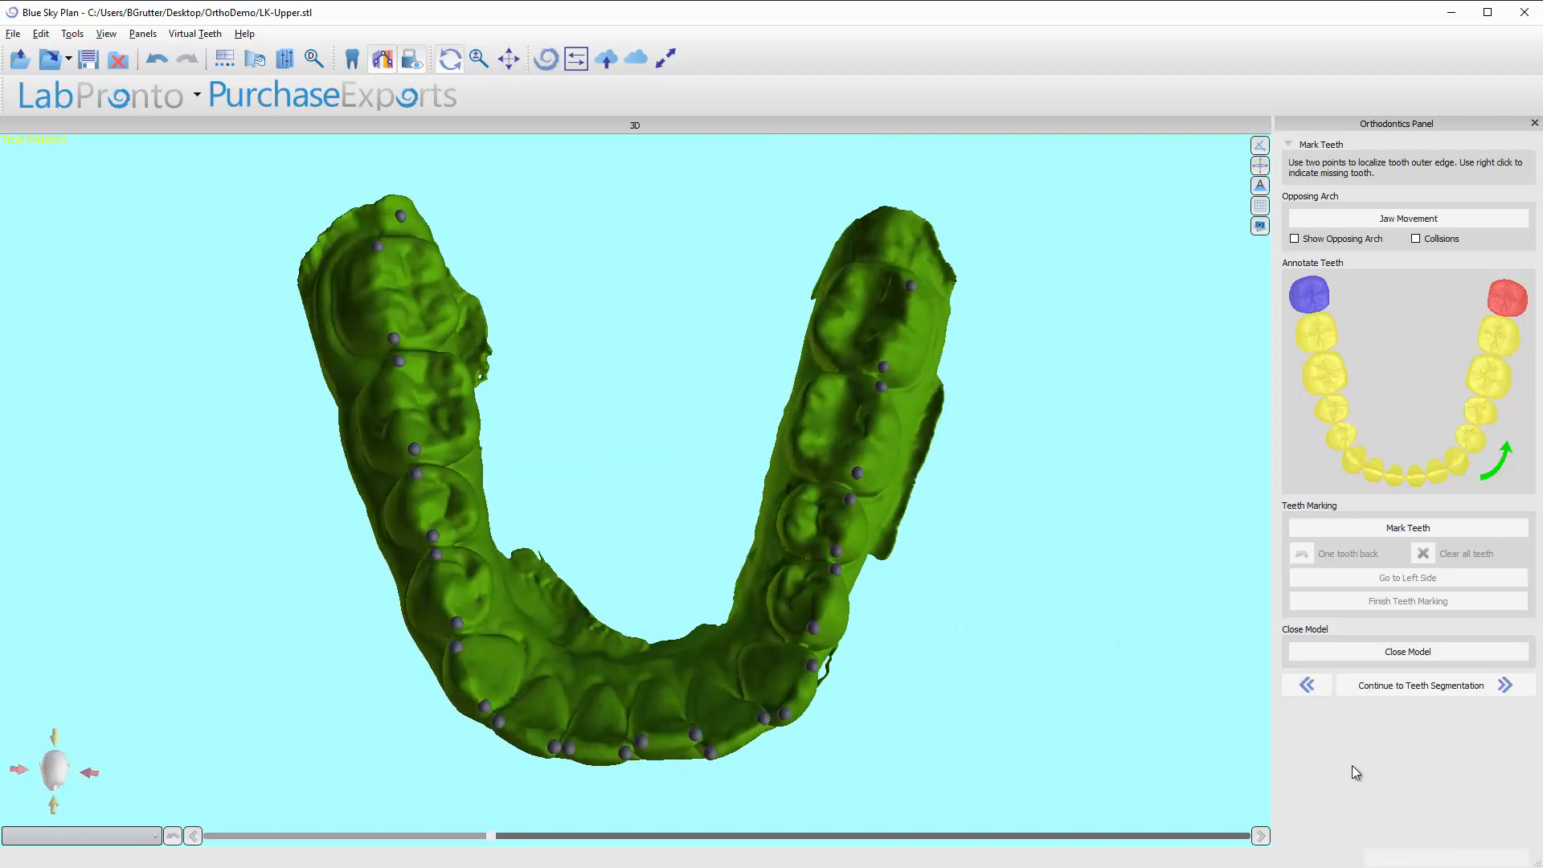
pyautogui.click(1391, 696)
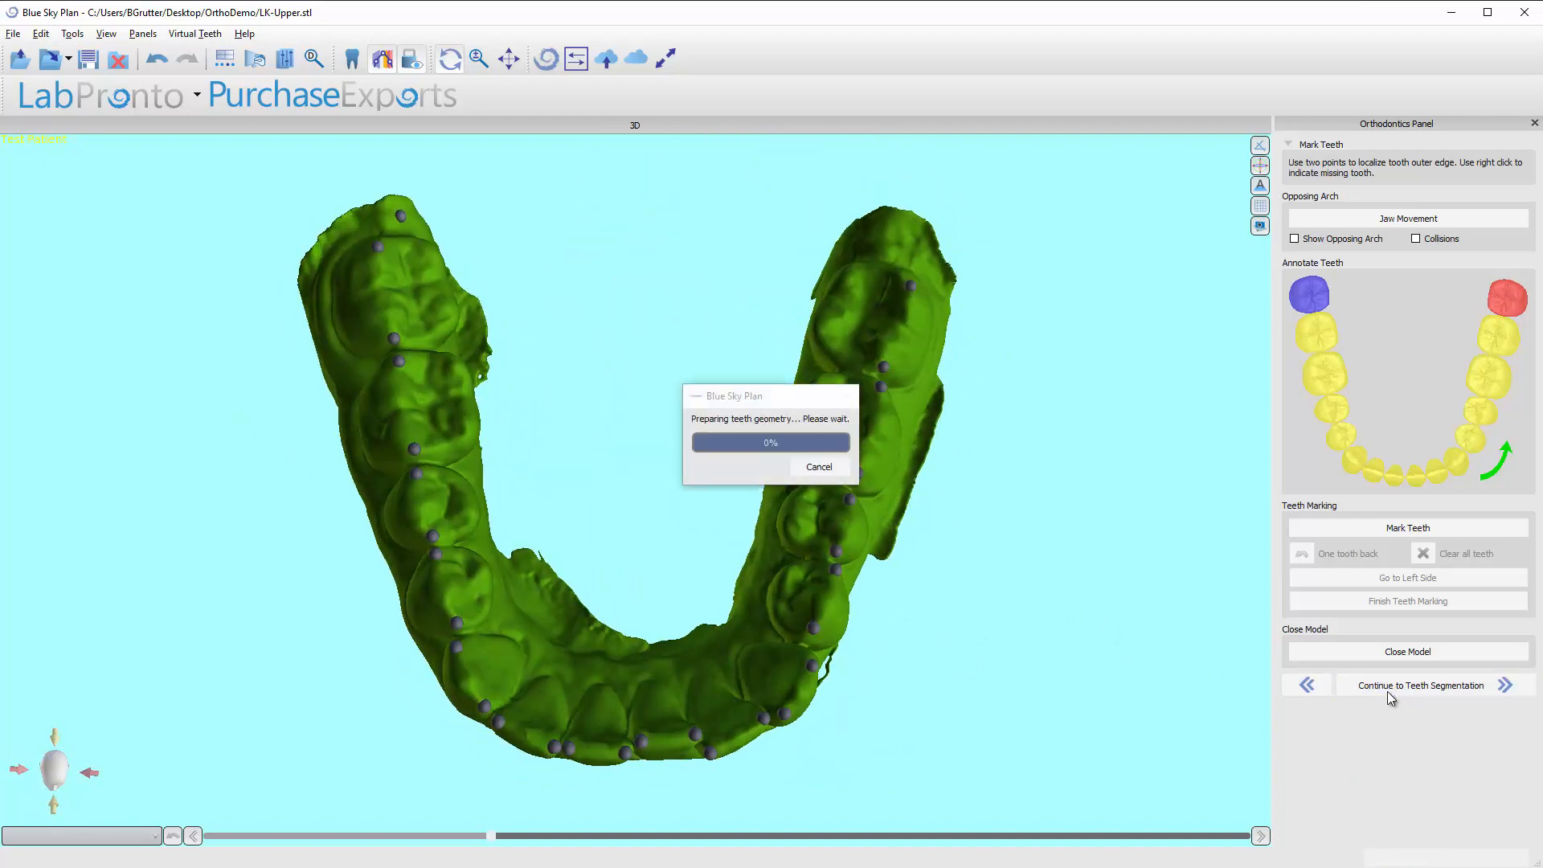